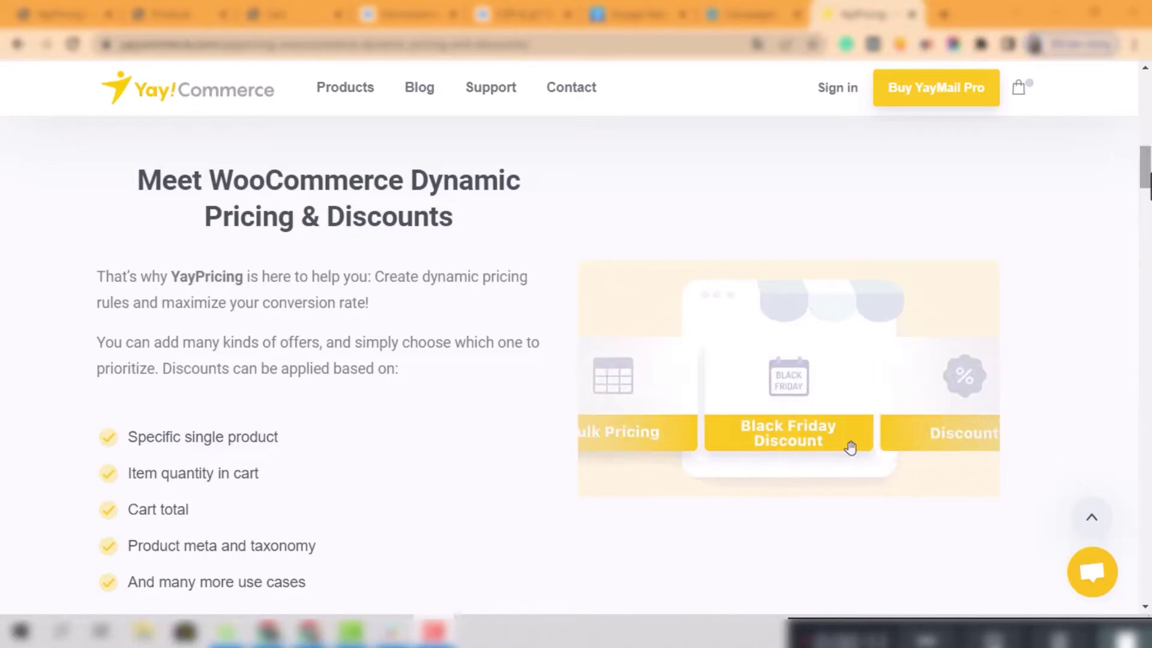
Scroll up the YayPricing product page to its title, yearly plan prices and Purchase button.
scroll(853, 450, "up", 12)
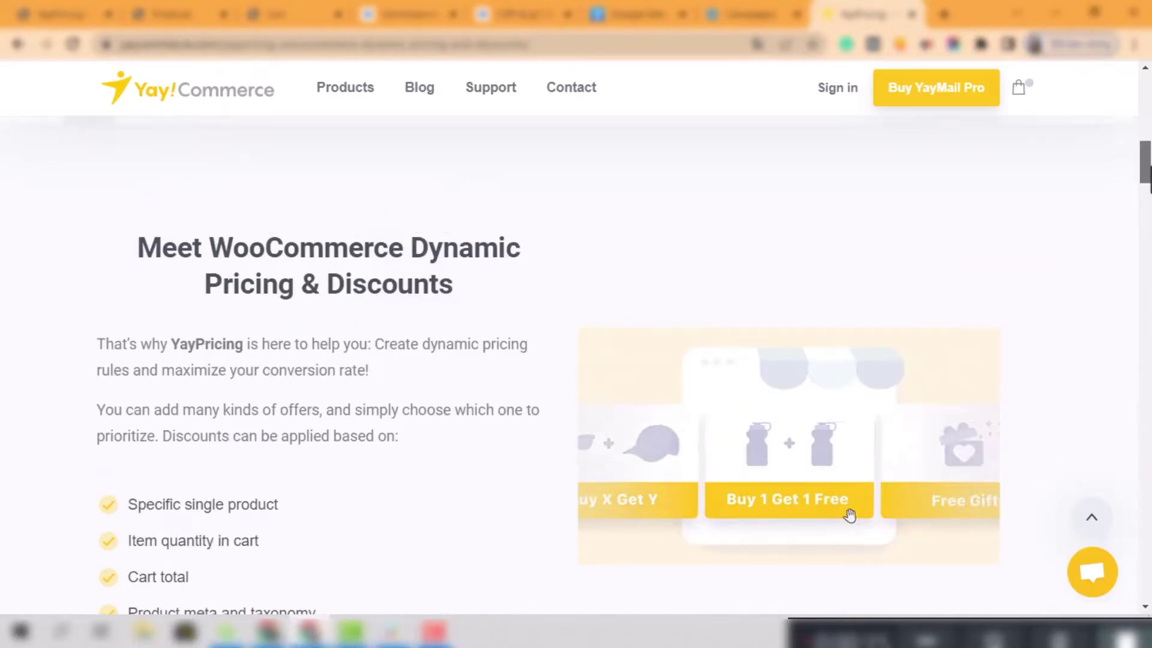
scroll(576, 360, "up", 1)
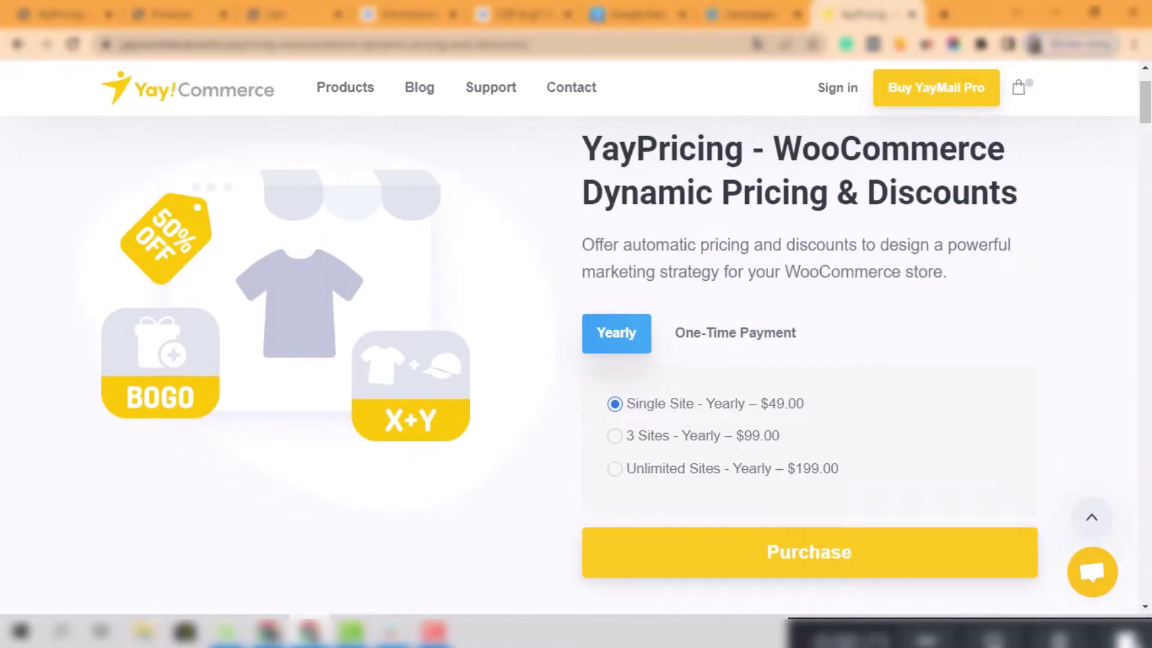
Search the installed plugins for 'yaypricing' and activate YayPricing.
left_click(926, 175)
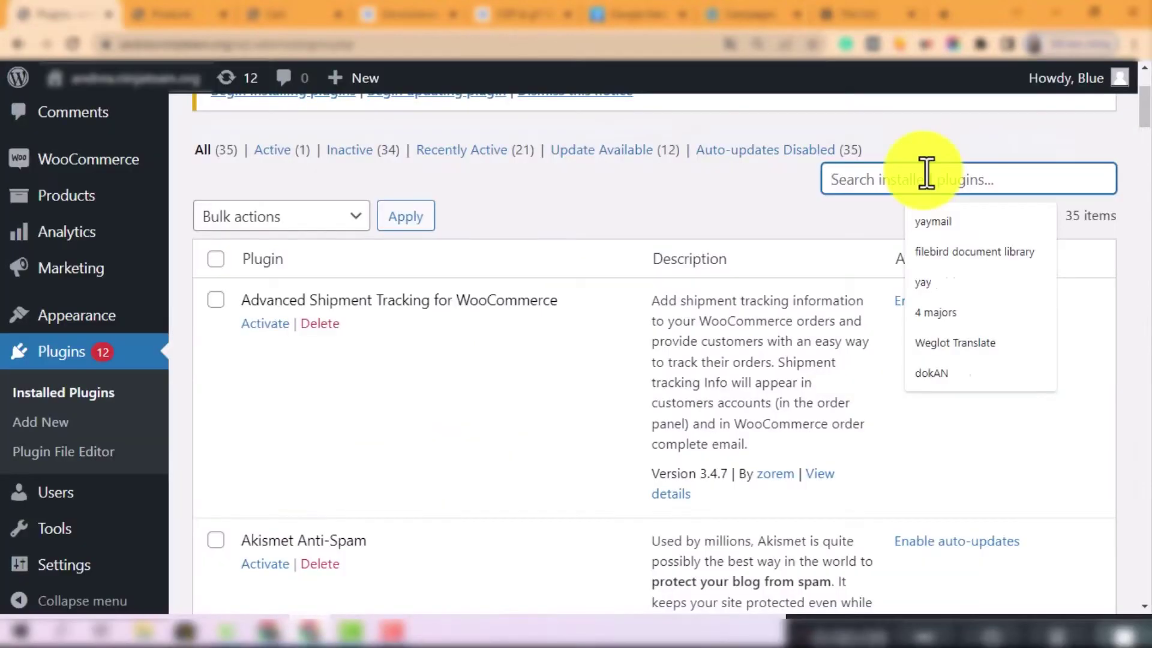
type("yay")
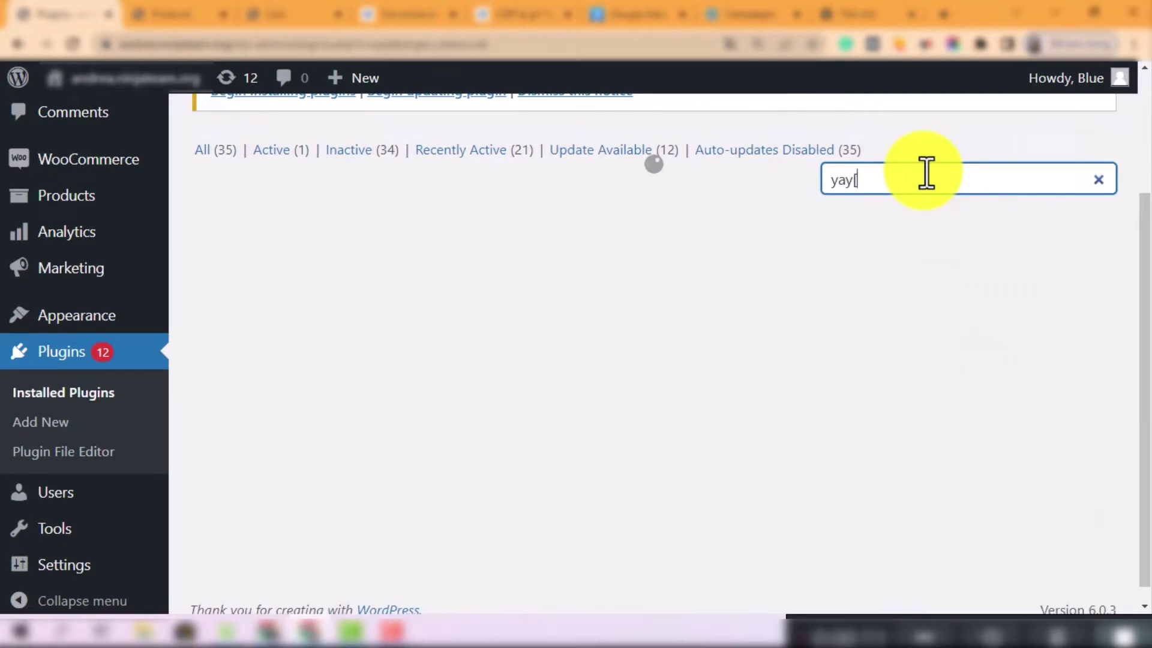
type("pricing")
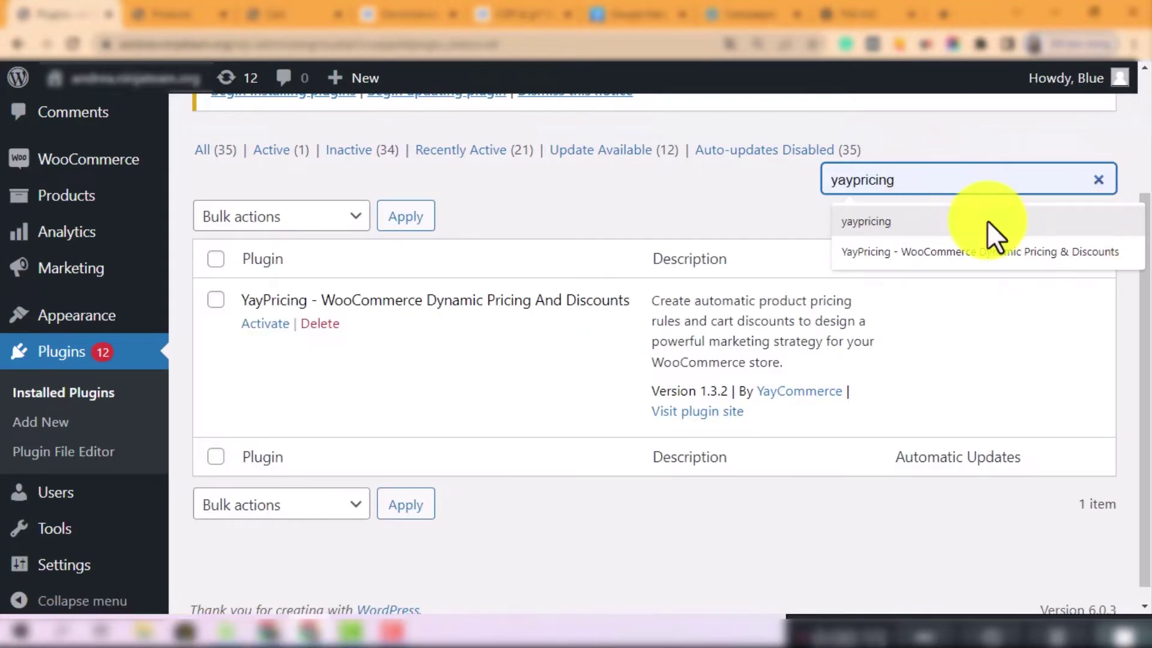
left_click(987, 221)
left_click(267, 327)
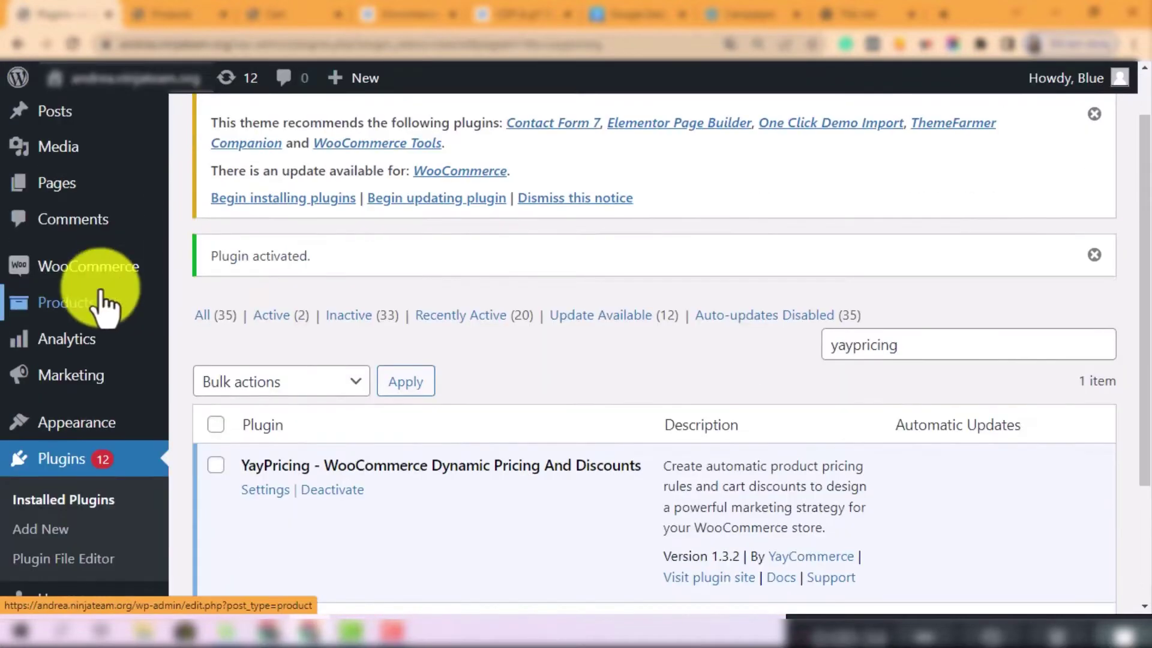
Open the WooCommerce > YayPricing pricing rules page.
mouse_move(109, 313)
mouse_move(90, 266)
left_click(210, 329)
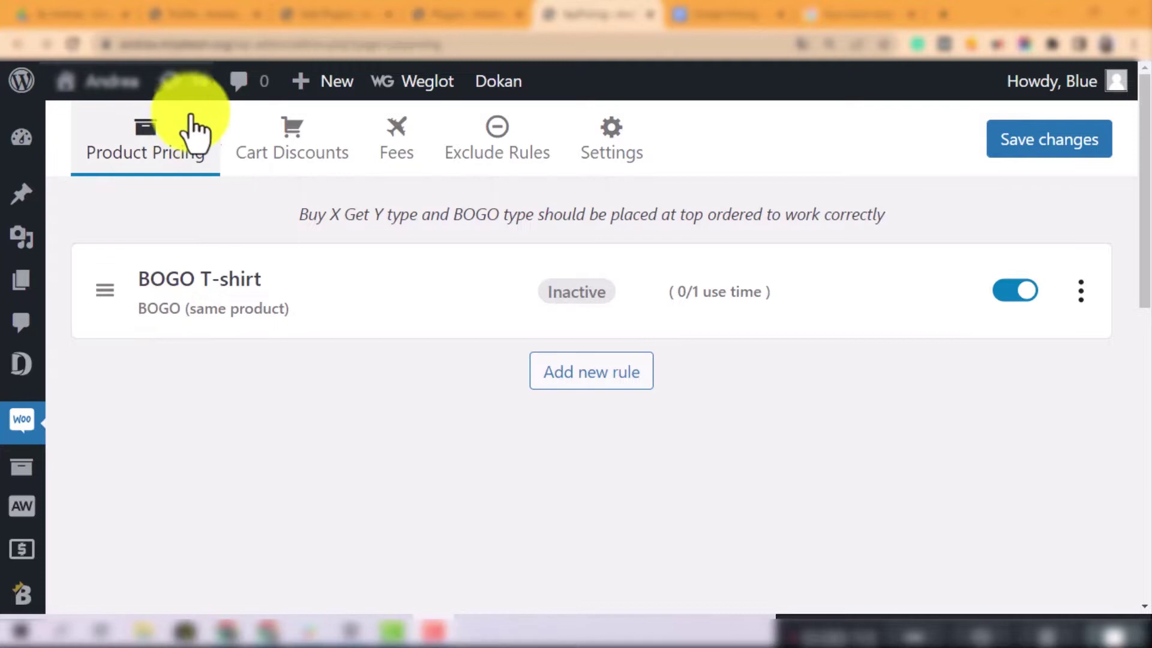
Add a new pricing rule named 'Discount on Clothing for Big Spender'.
left_click(591, 378)
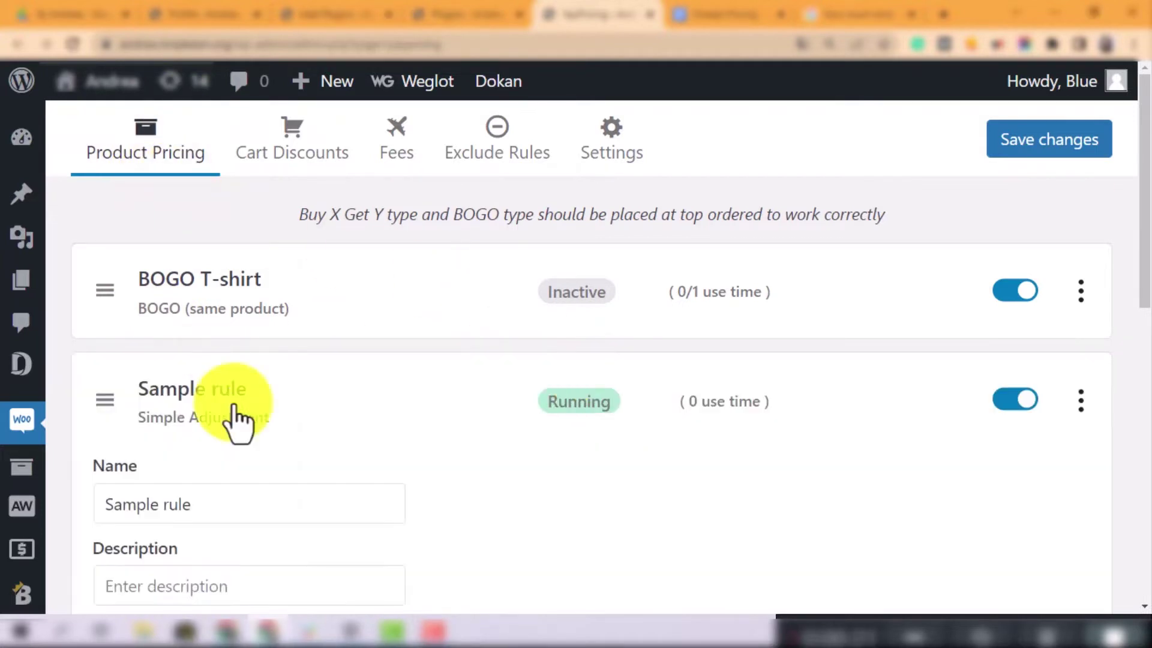
scroll(234, 416, "down", 1)
scroll(207, 429, "down", 1)
triple_click(221, 340)
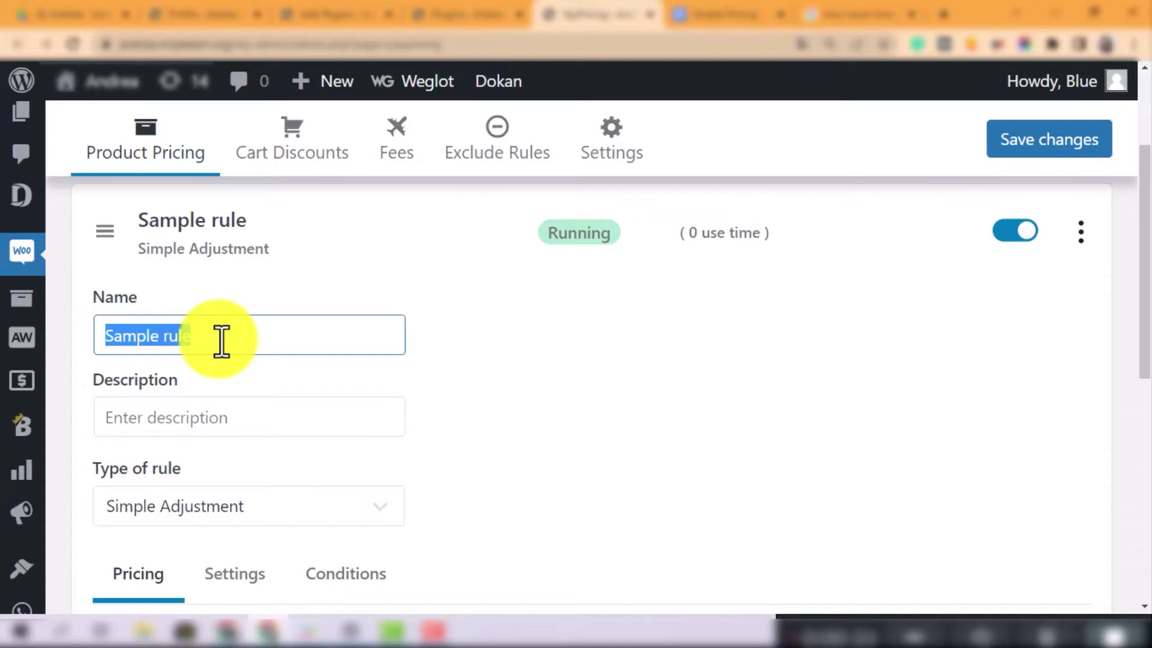
type("Discount on Clothing for Big Spender")
Paste the 10% off Clothing over $100 description and keep Simple Adjustment as the rule type.
left_click(310, 423)
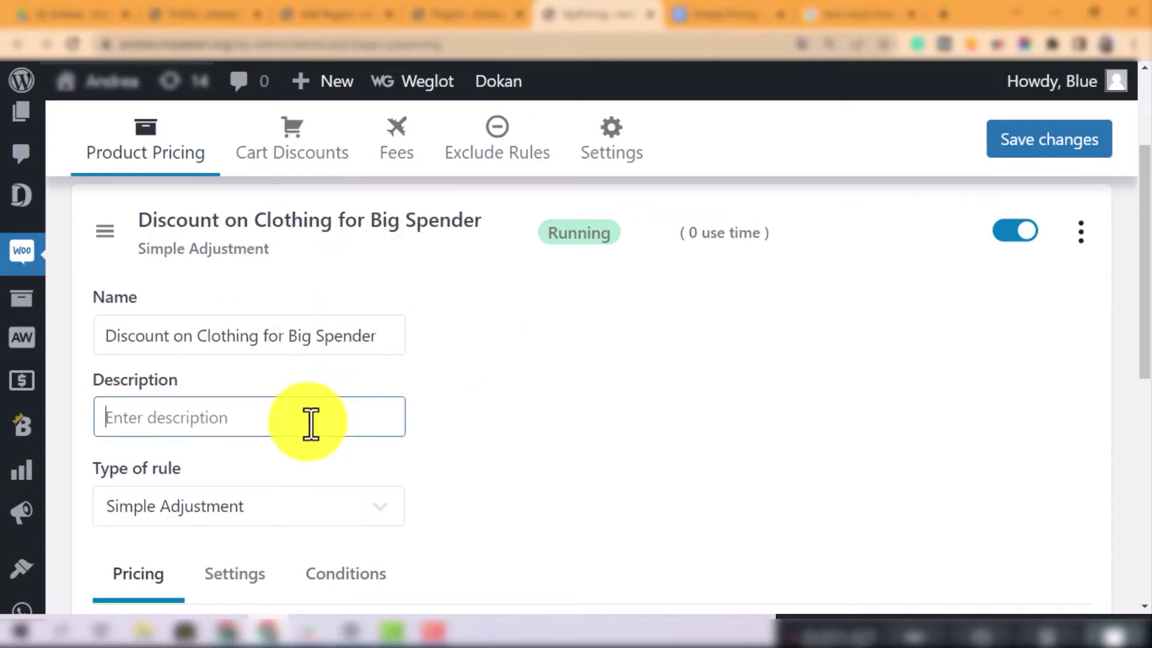
type("10% on Clothing iteam for Order value >100$")
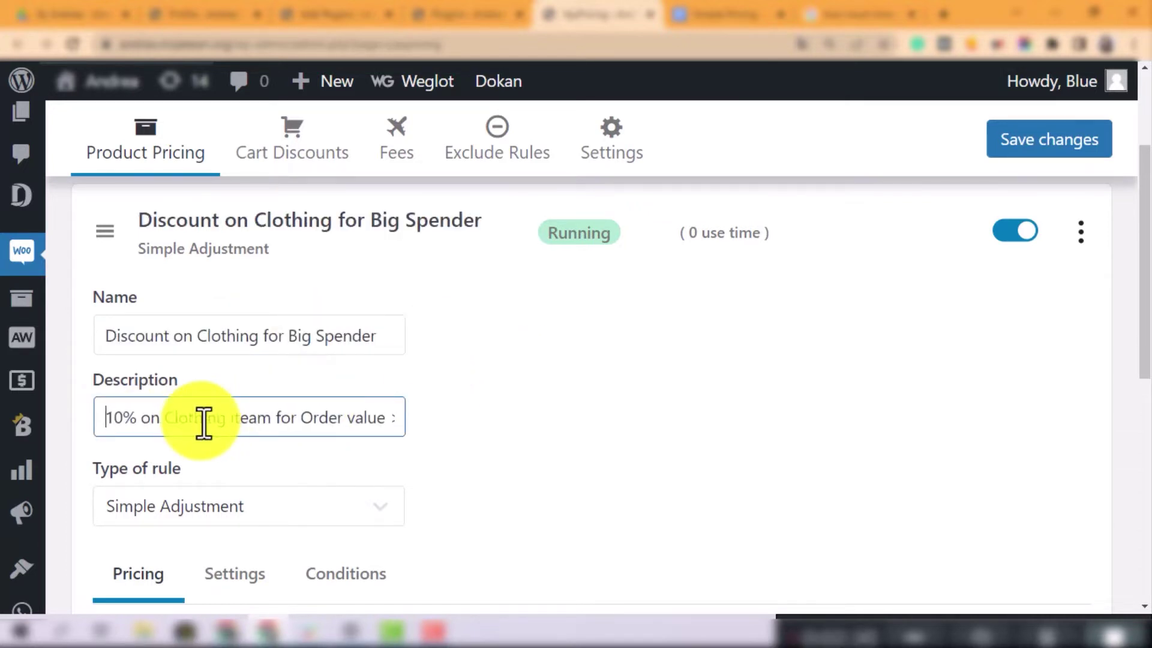
scroll(359, 431, "down", 1)
left_click(355, 417)
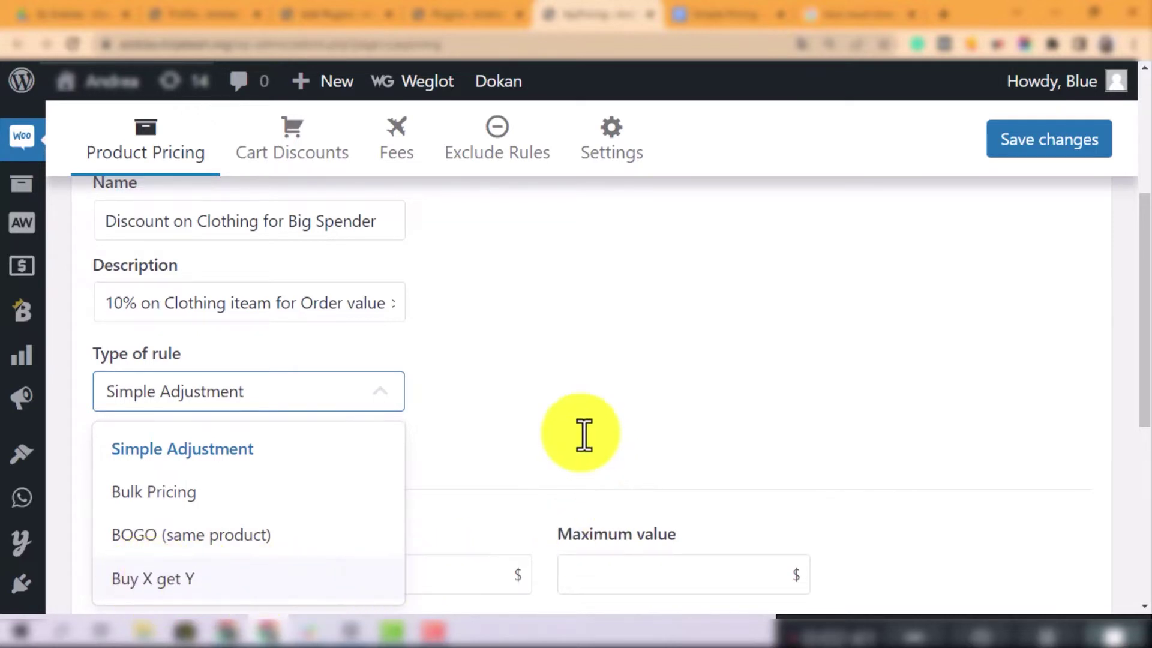
left_click(603, 391)
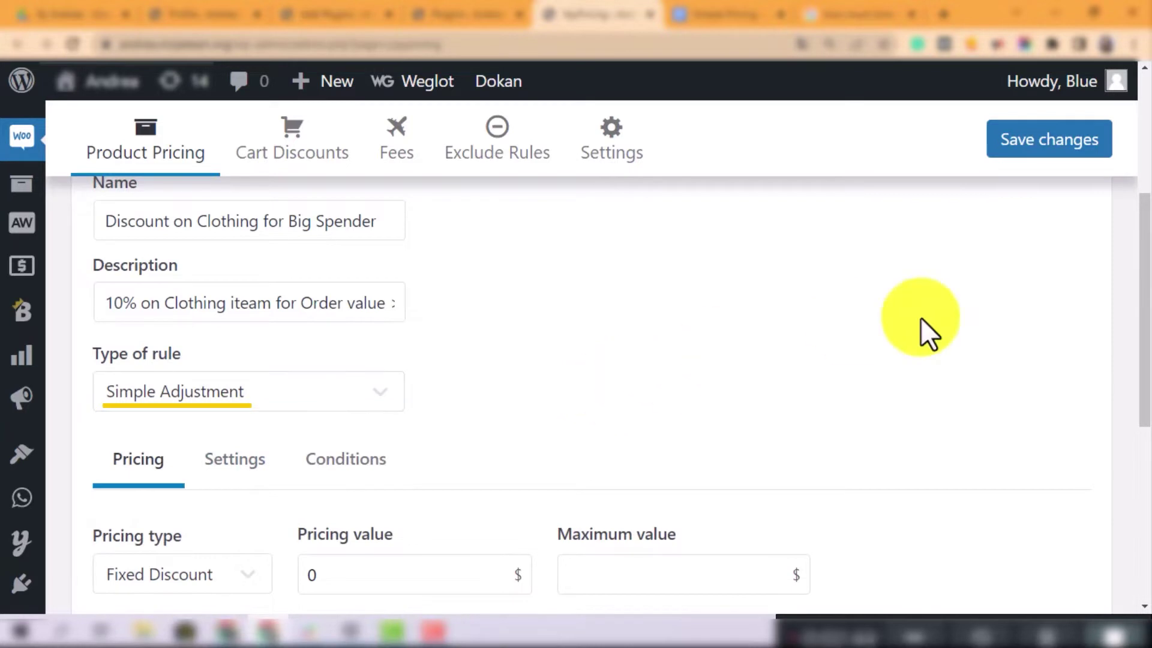
left_click_drag(1147, 298, 1147, 411)
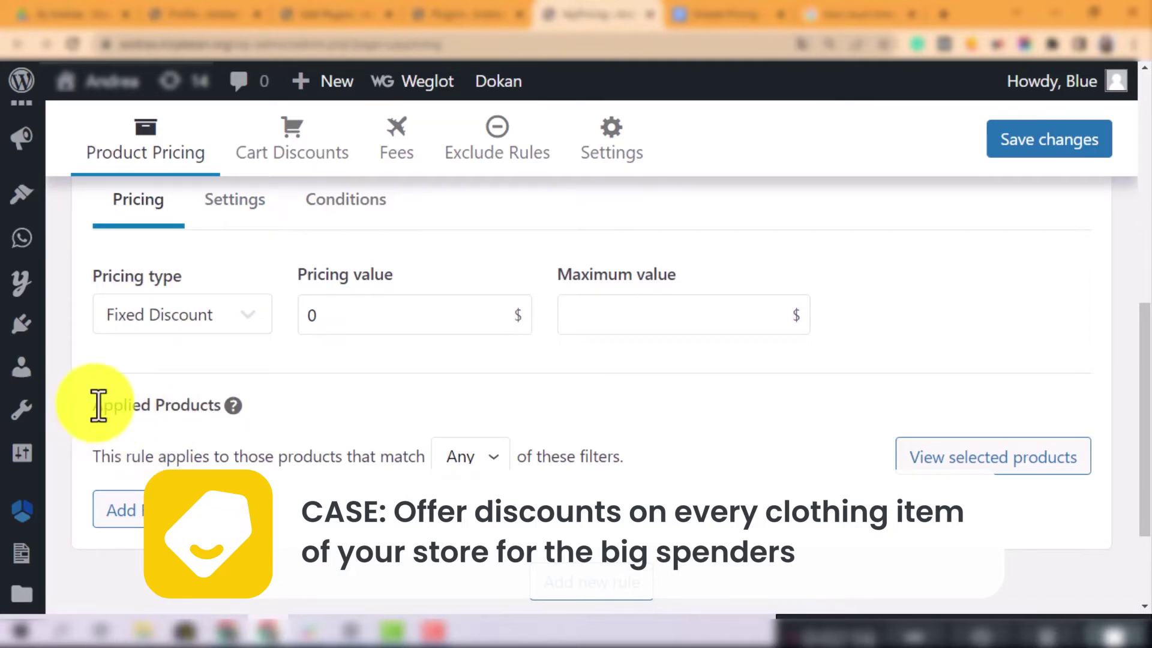
Switch the Applied Products filter matching from Any to All.
left_click_drag(98, 406, 219, 408)
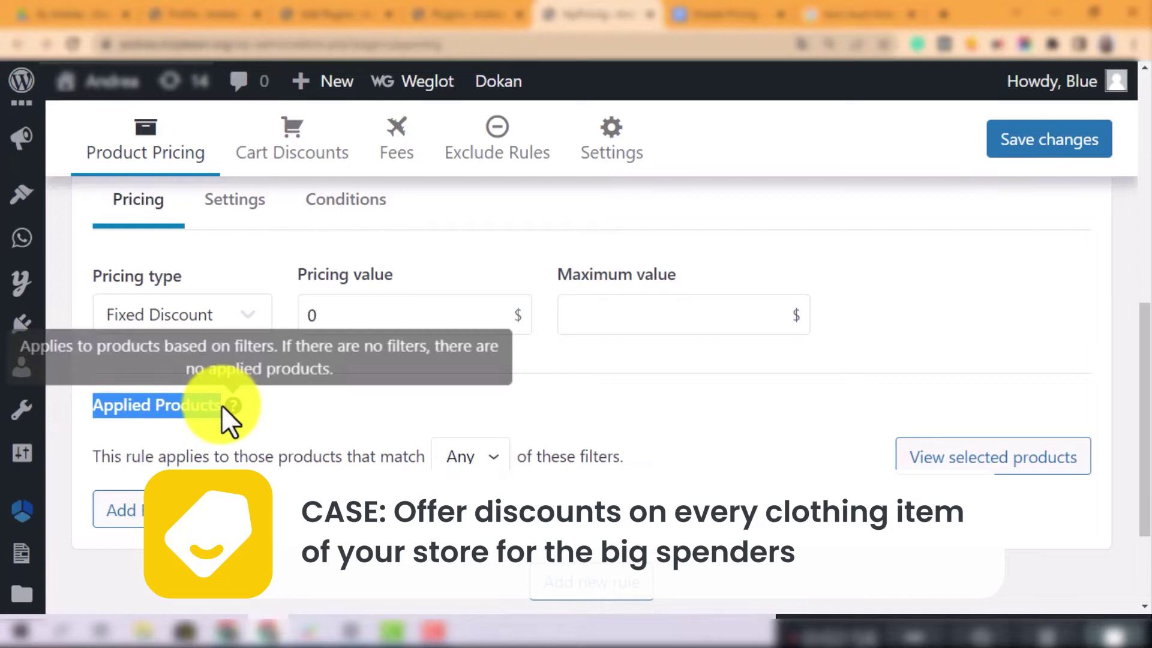
left_click(262, 407)
mouse_move(234, 407)
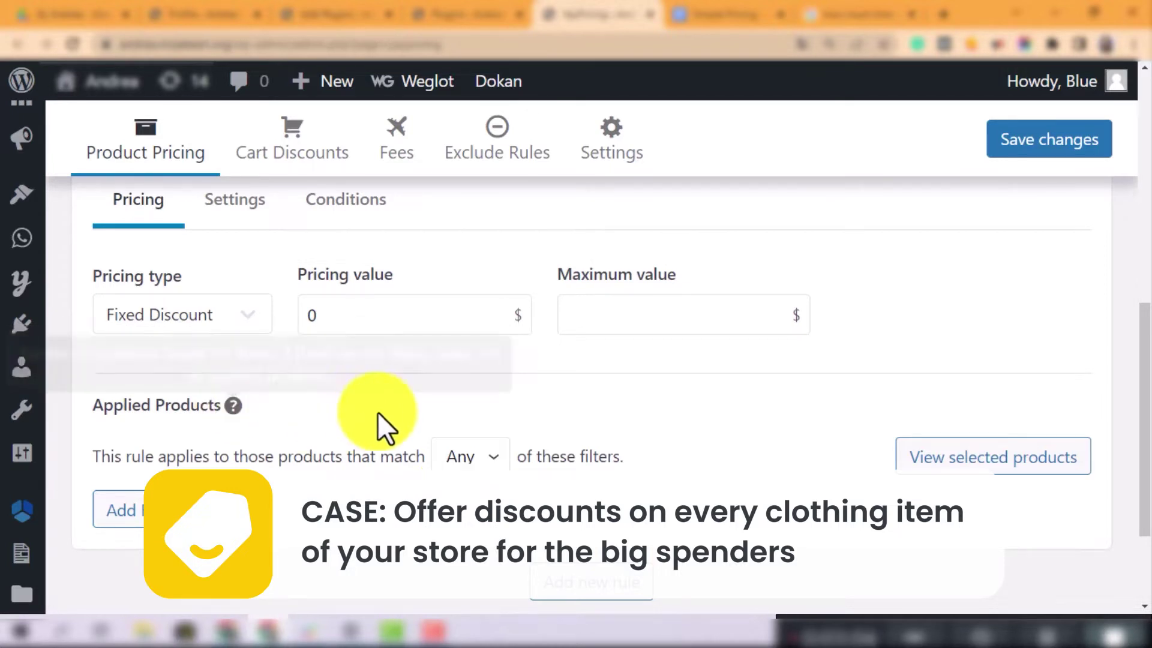
scroll(341, 480, "down", 2)
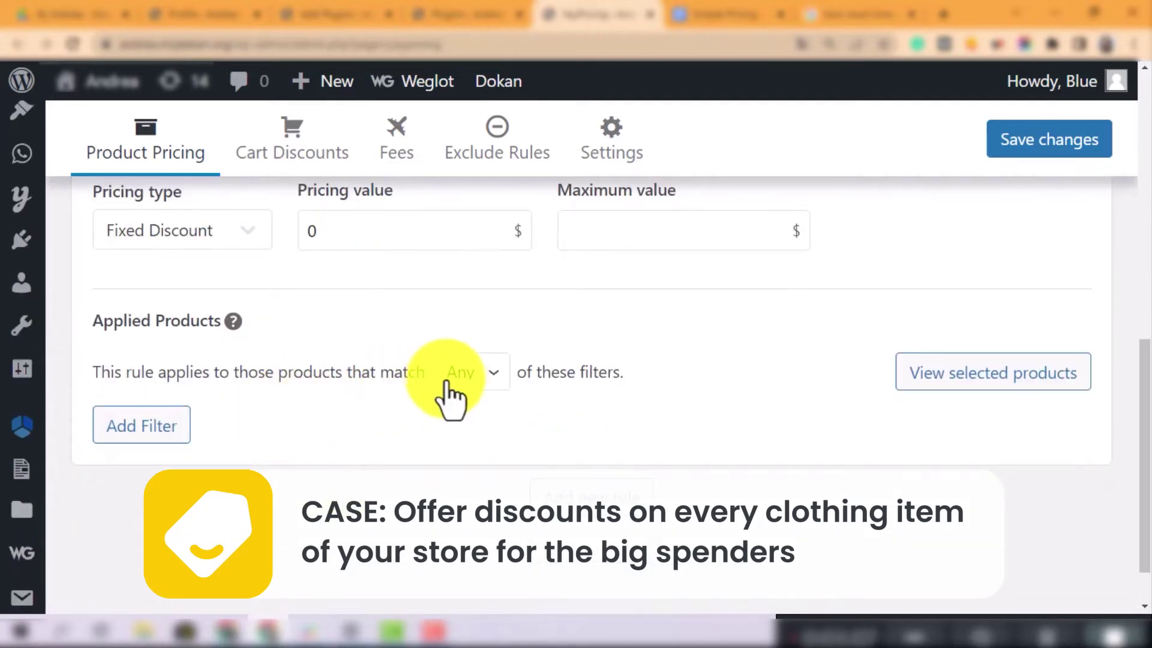
left_click(459, 372)
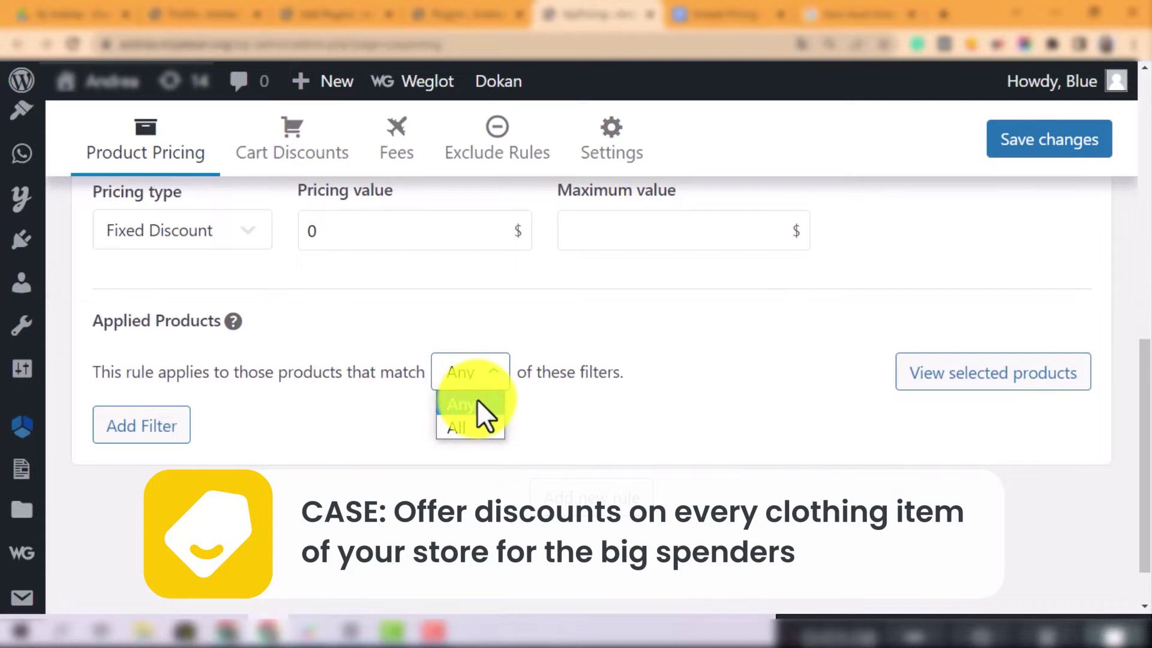
left_click(466, 427)
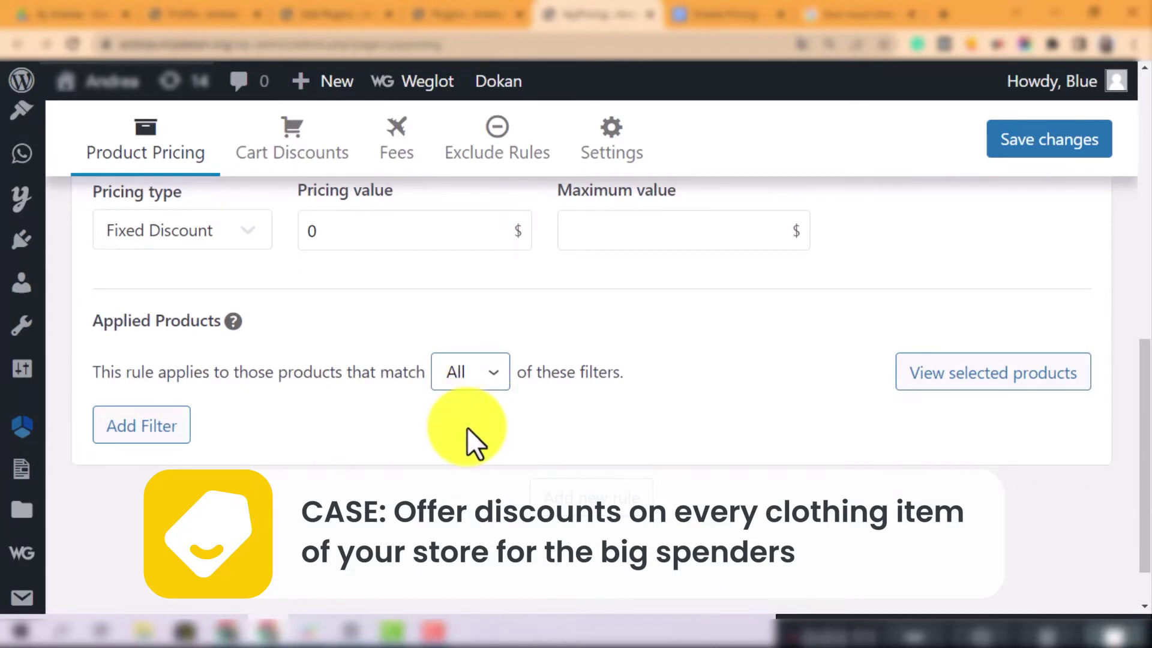
Add a Product category 'Is in list' filter for Clothing.
left_click(142, 431)
left_click(217, 437)
scroll(217, 437, "down", 2)
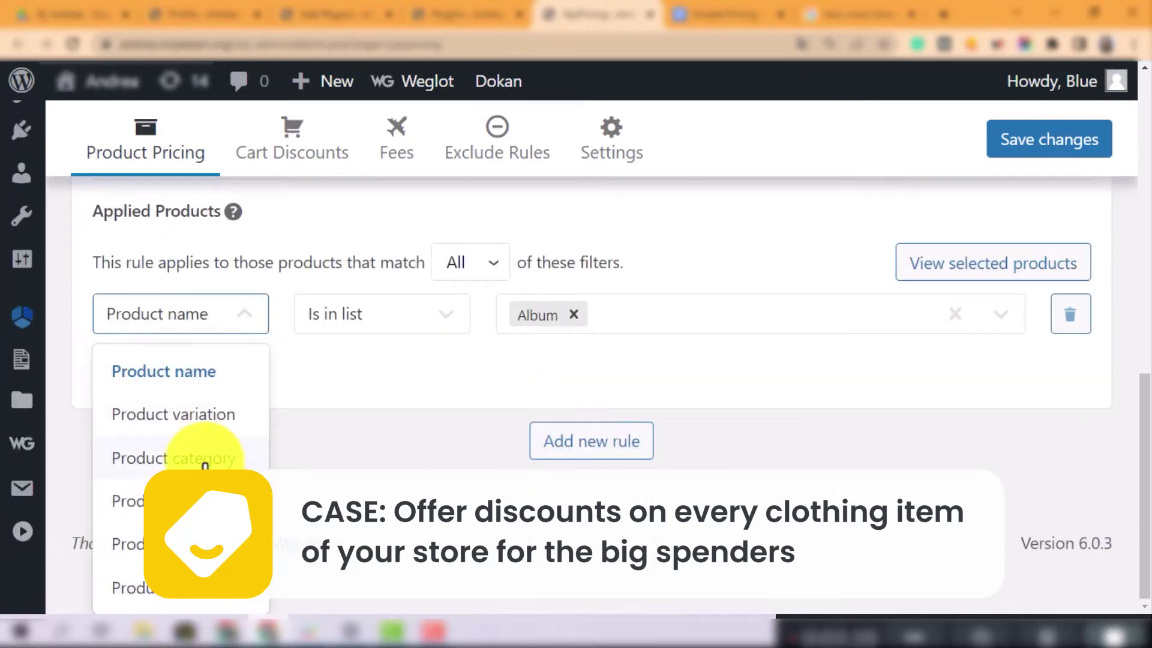
left_click(205, 462)
left_click(444, 375)
left_click(419, 411)
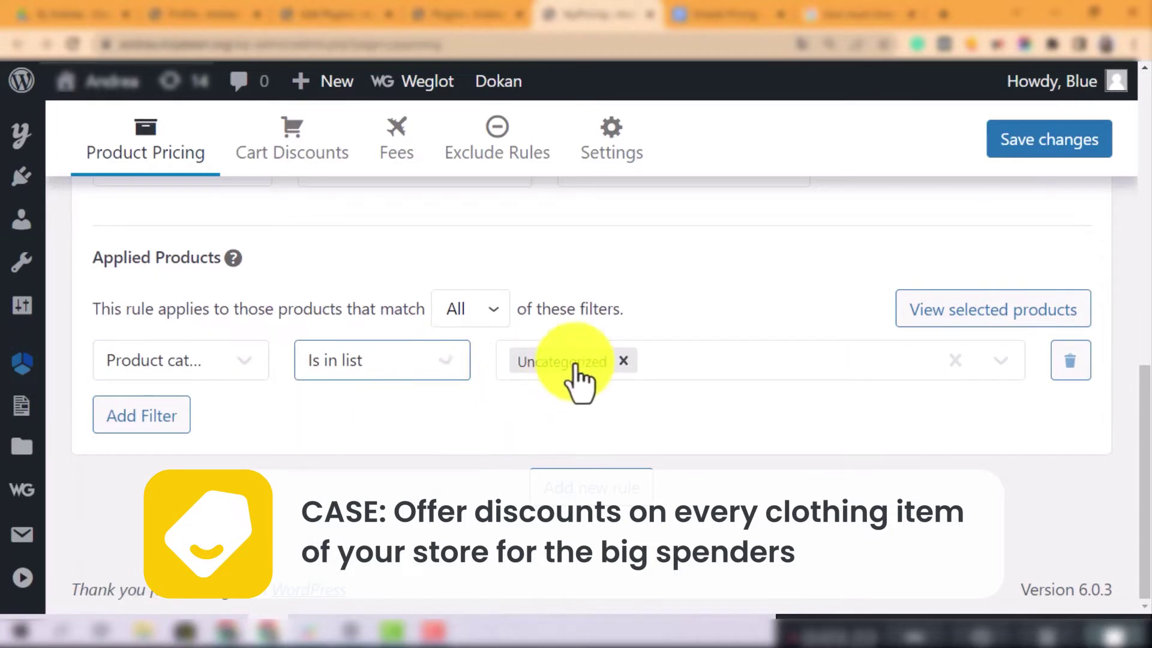
left_click(622, 362)
type("clo")
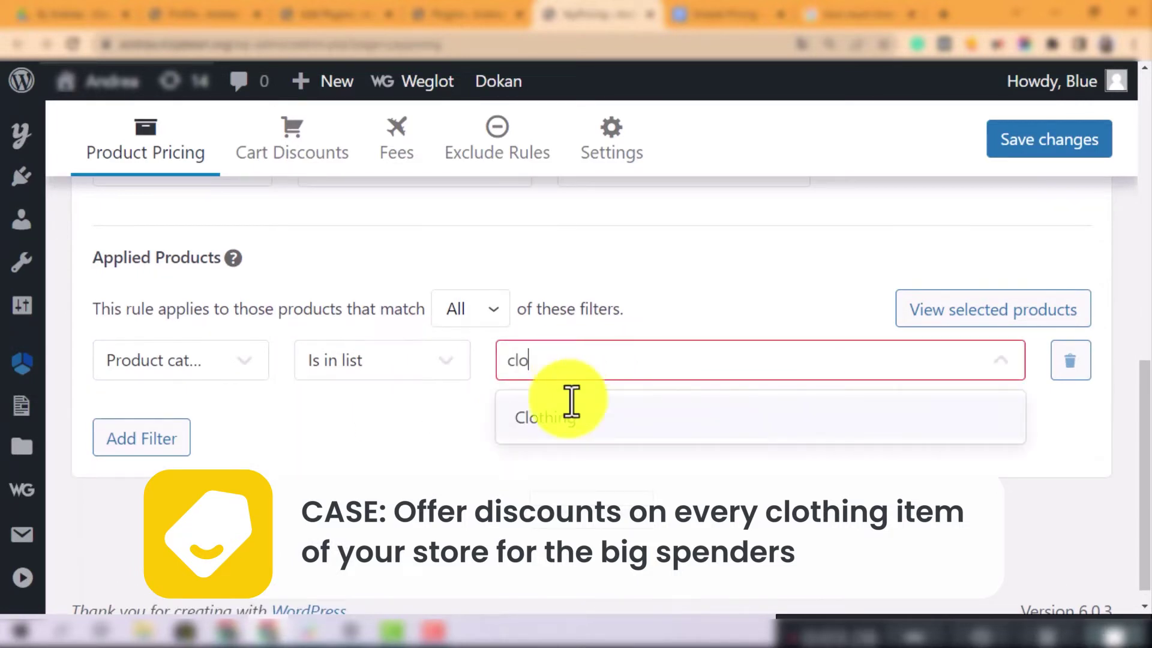
left_click(570, 416)
Add a second filter requiring Product price greater than 10.
left_click(144, 436)
left_click(155, 420)
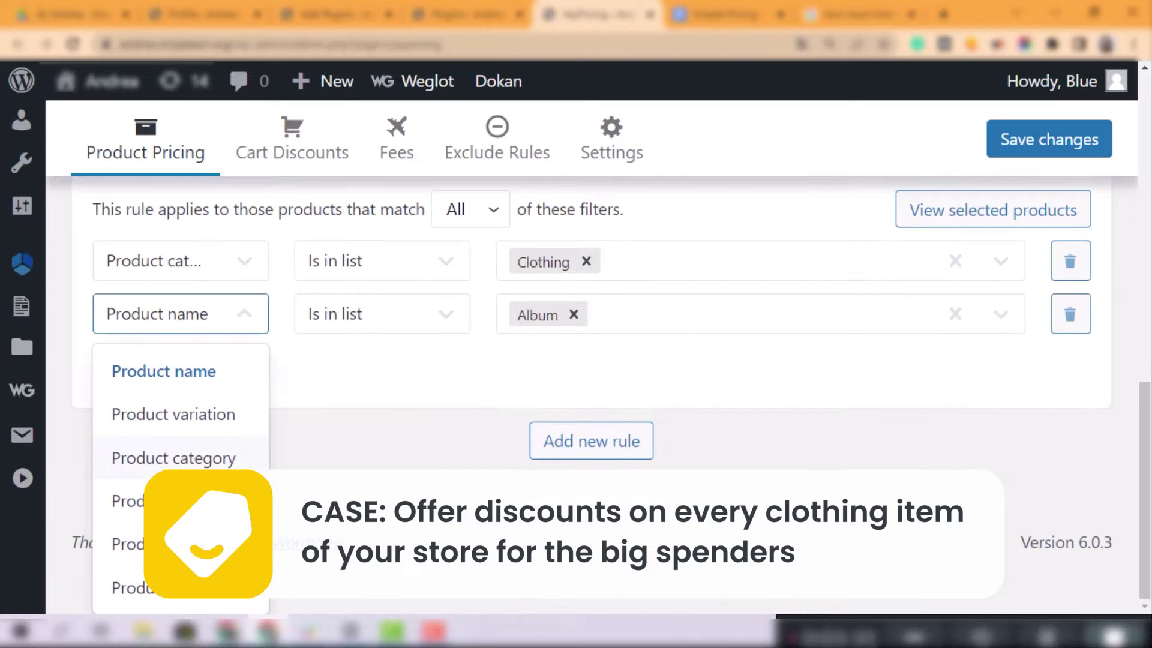
left_click(126, 544)
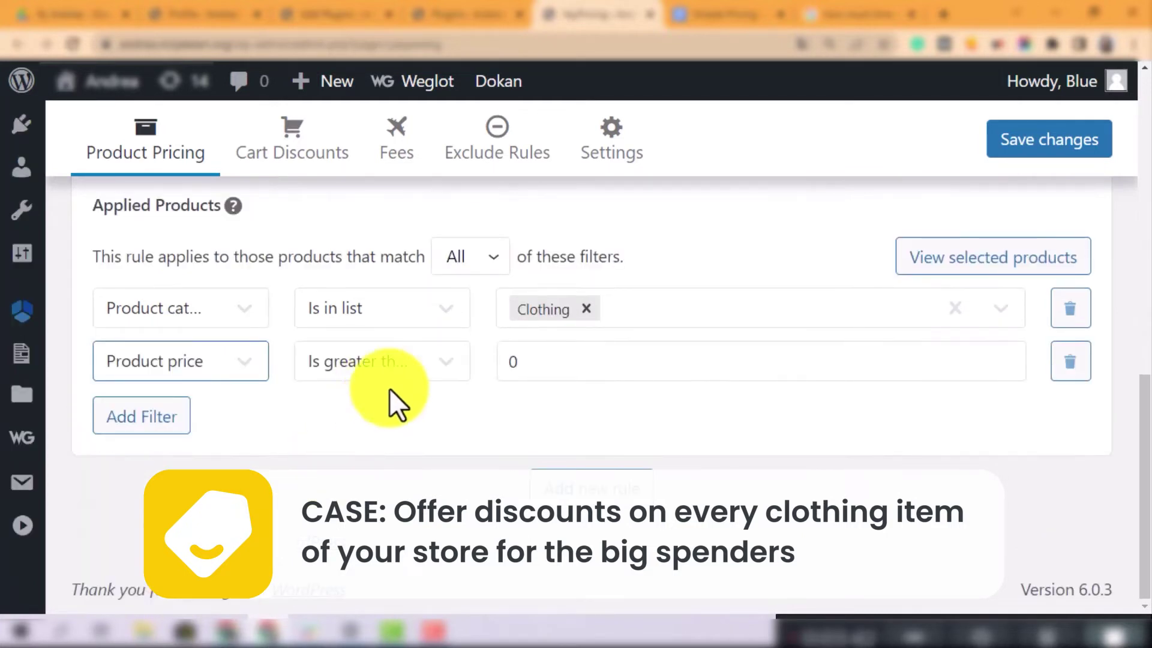
left_click(435, 370)
left_click(540, 364)
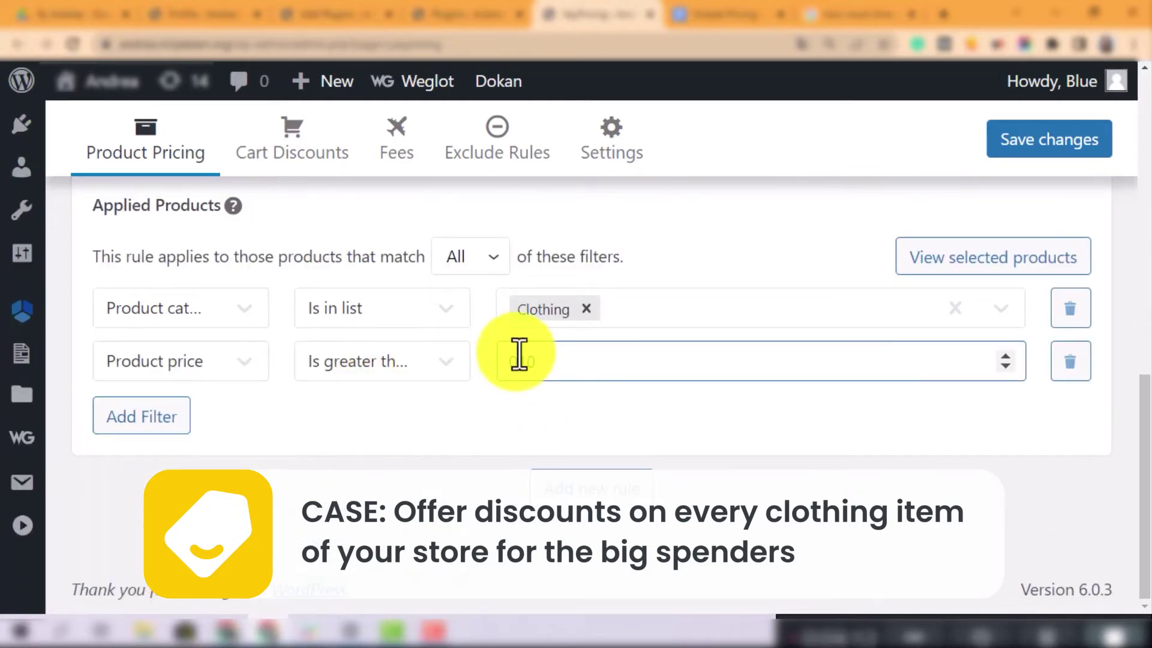
type("10")
Add a third filter requiring product stock greater than 0.
left_click(155, 418)
left_click(231, 420)
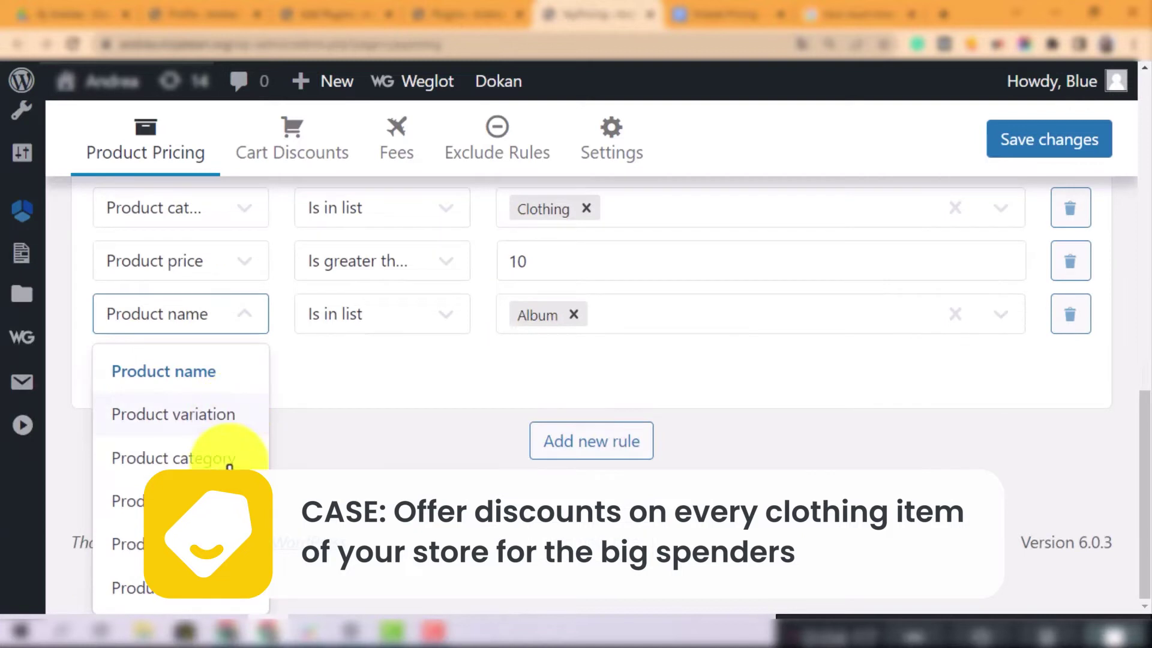
left_click(192, 600)
scroll(1060, 435, "up", 2)
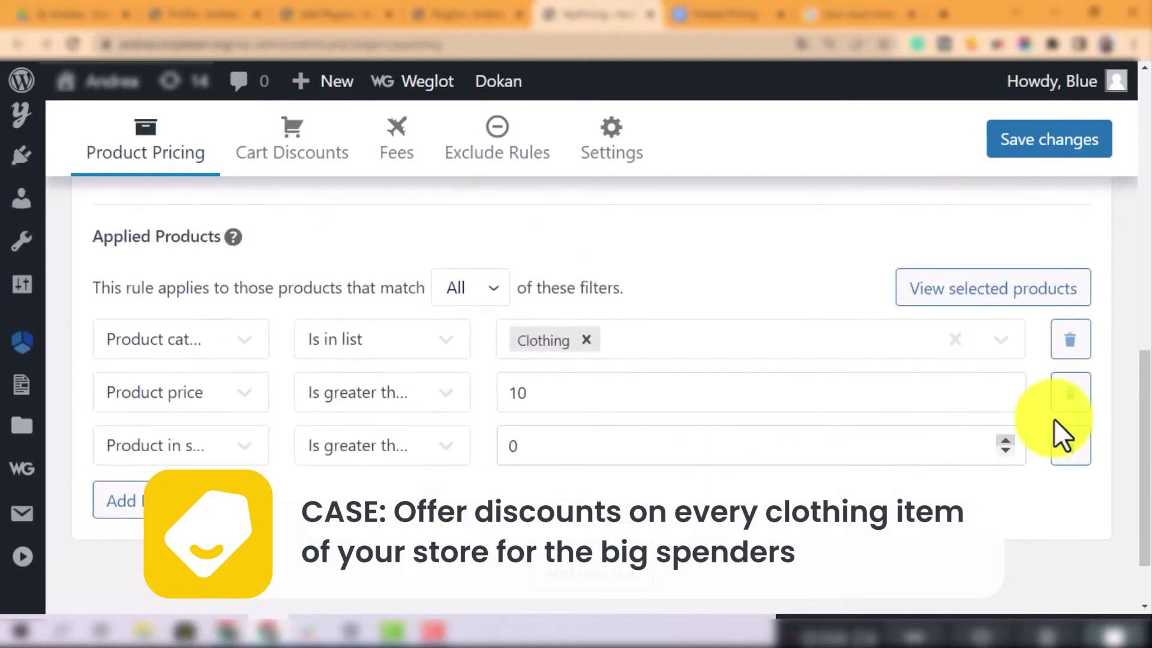
Review the 15 products the rule applies to, then close the list.
left_click(1019, 291)
scroll(958, 315, "down", 1)
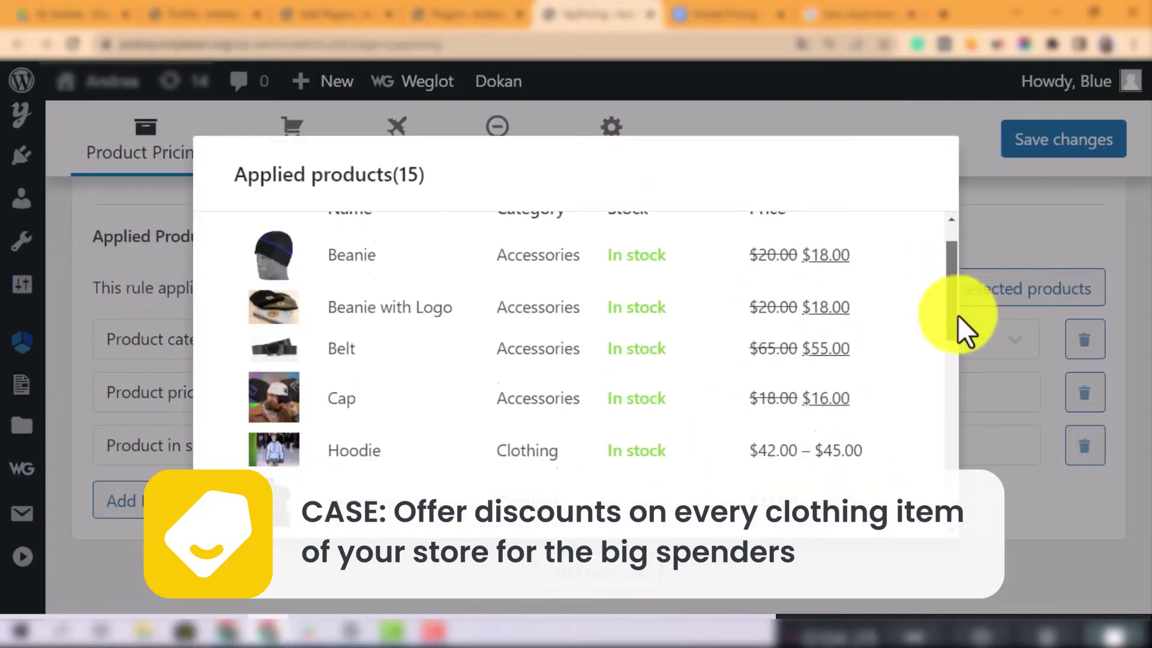
left_click_drag(957, 315, 969, 526)
left_click(869, 487)
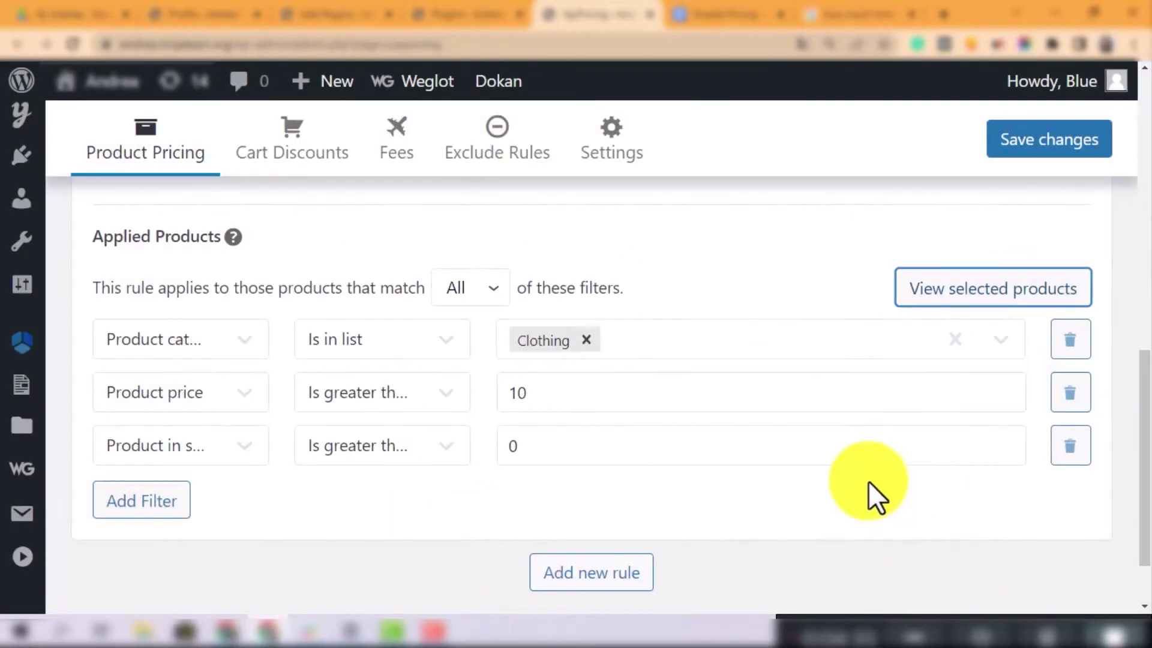
Add the Polo to the cart from the storefront shop page.
scroll(869, 481, "up", 4)
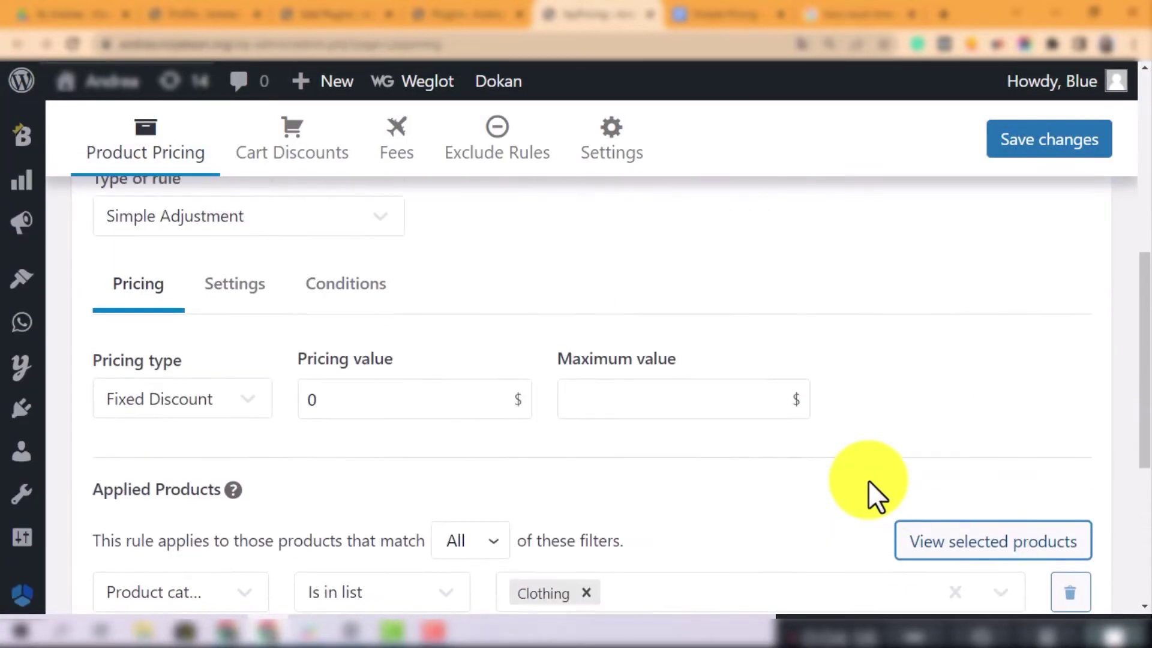
scroll(868, 480, "up", 1)
scroll(360, 390, "down", 2)
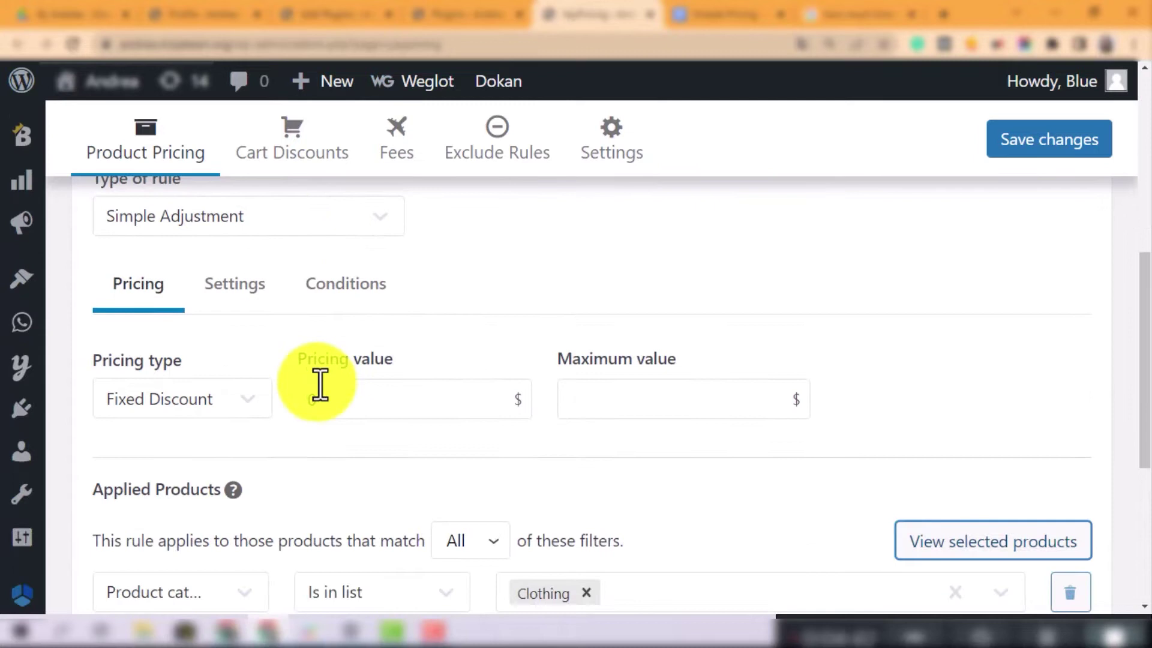
scroll(1134, 348, "down", 1)
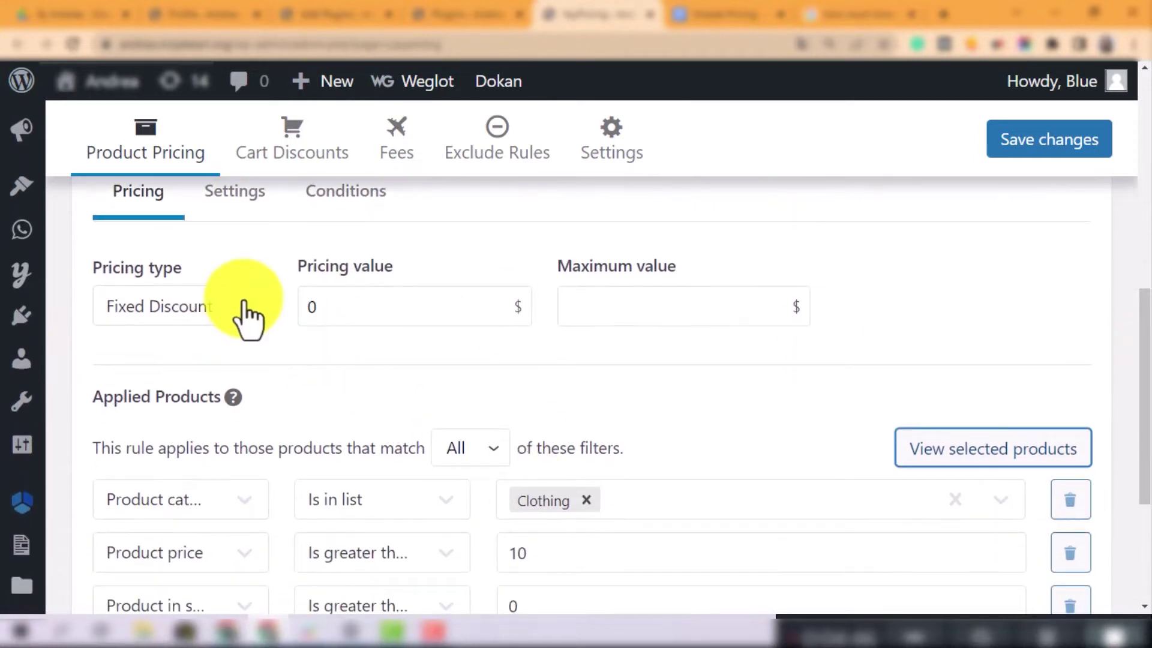
left_click(246, 307)
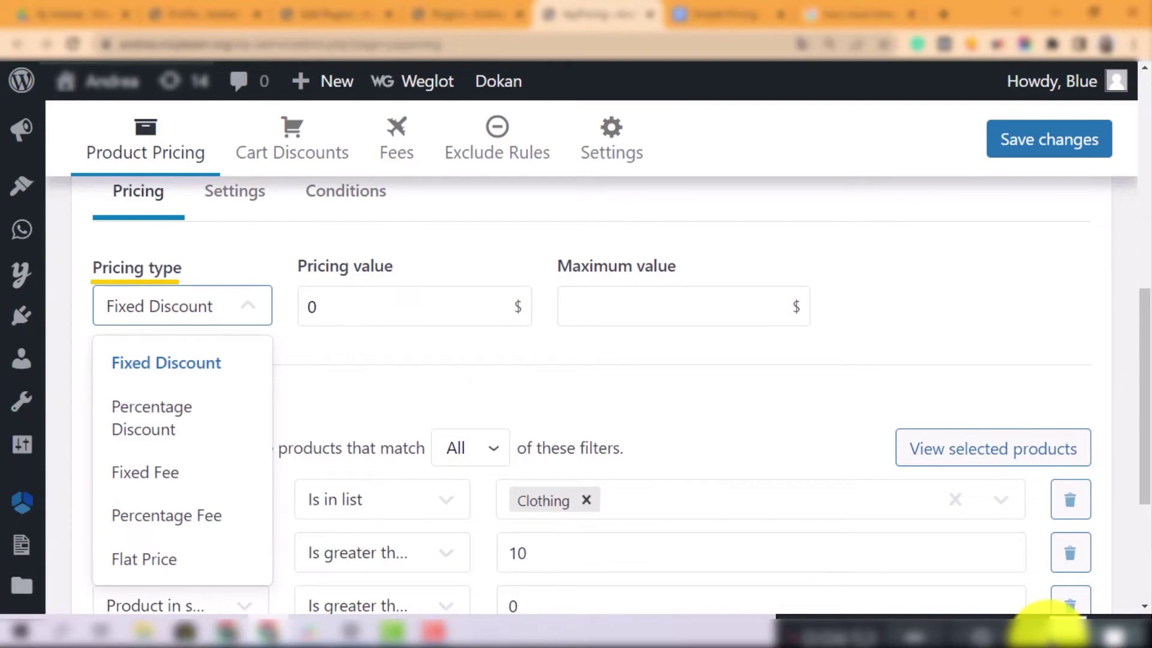
left_click(1048, 627)
scroll(664, 515, "down", 15)
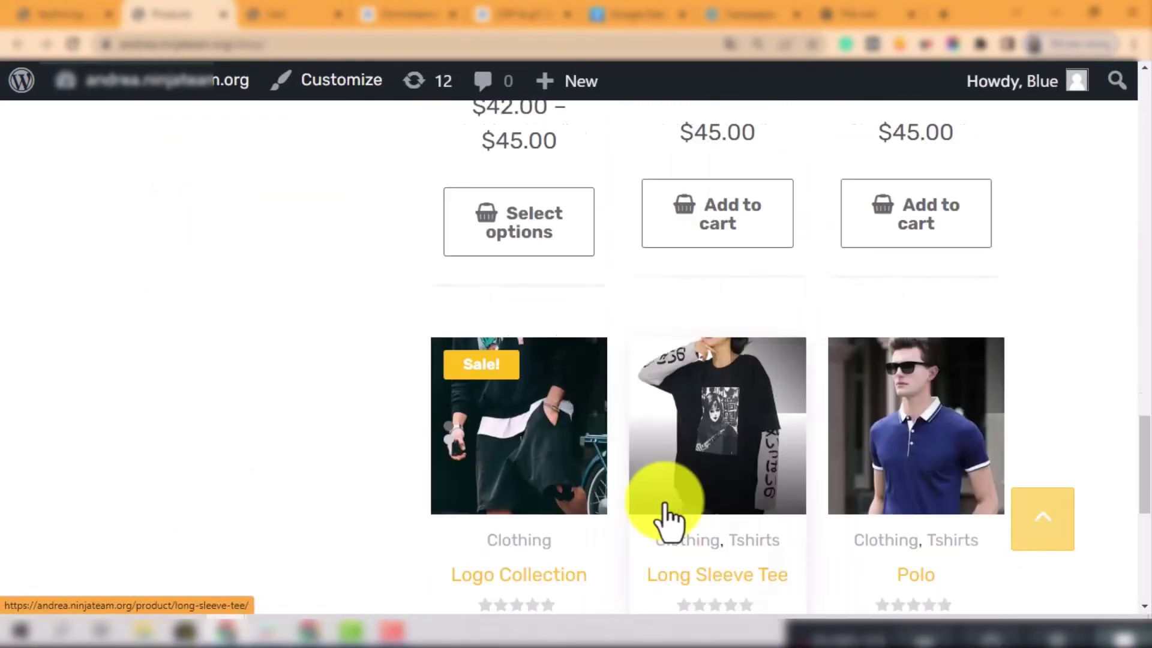
scroll(660, 515, "down", 8)
scroll(661, 514, "up", 11)
scroll(918, 520, "down", 8)
left_click(924, 437)
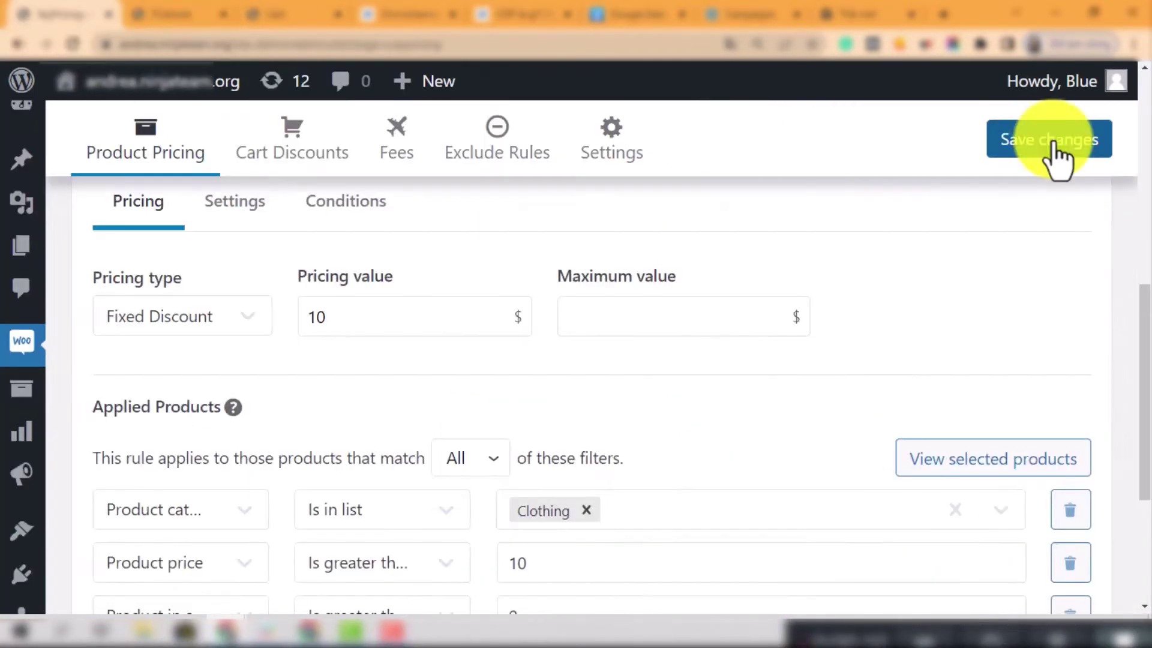
Save the rule and switch its pricing type to Percentage Discount.
left_click(1051, 139)
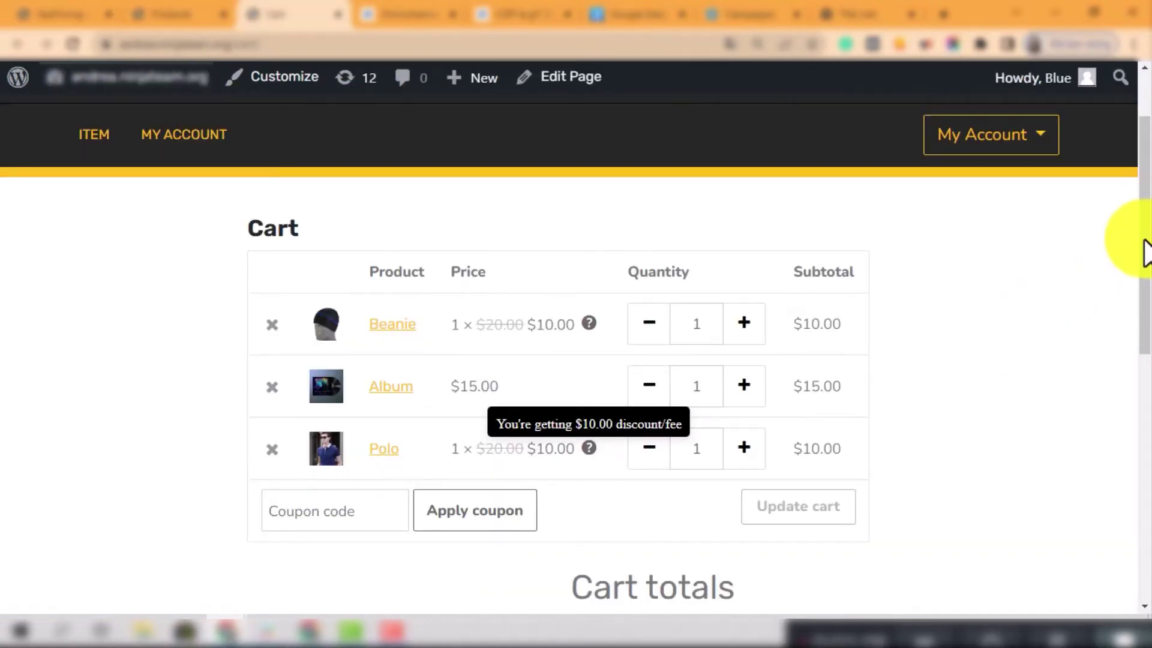
scroll(1143, 235, "up", 1)
left_click(31, 12)
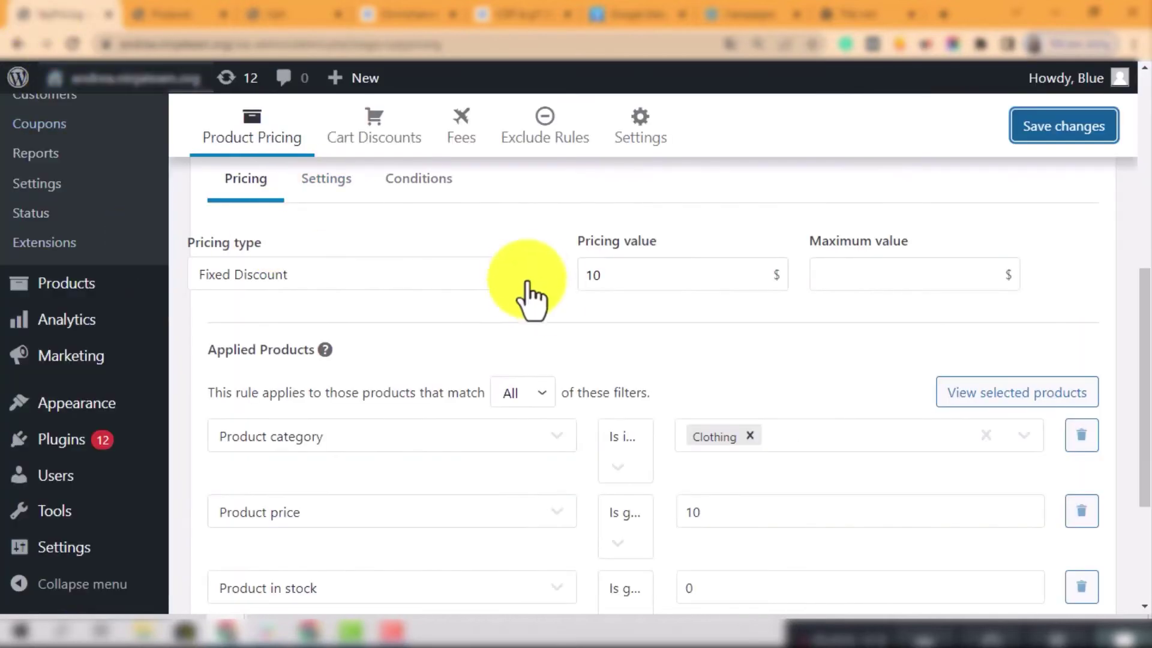
left_click(528, 276)
left_click(284, 359)
Save the 10% percentage discount and check the resulting cart prices.
left_click(1063, 126)
left_click(288, 13)
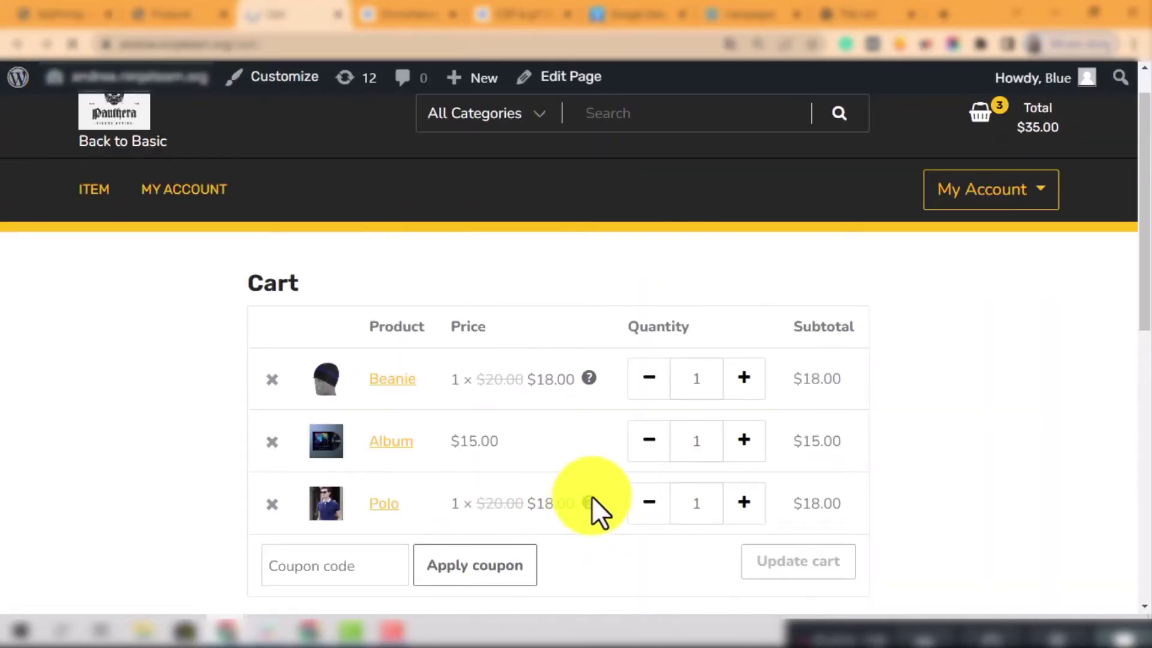
scroll(591, 498, "down", 1)
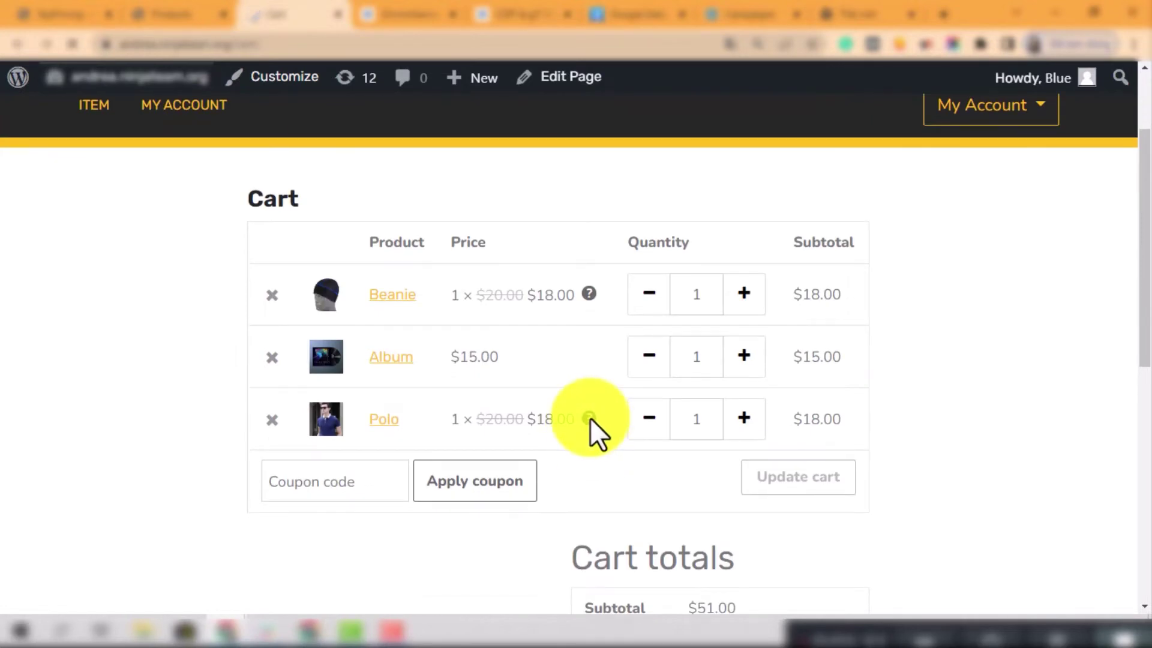
mouse_move(589, 418)
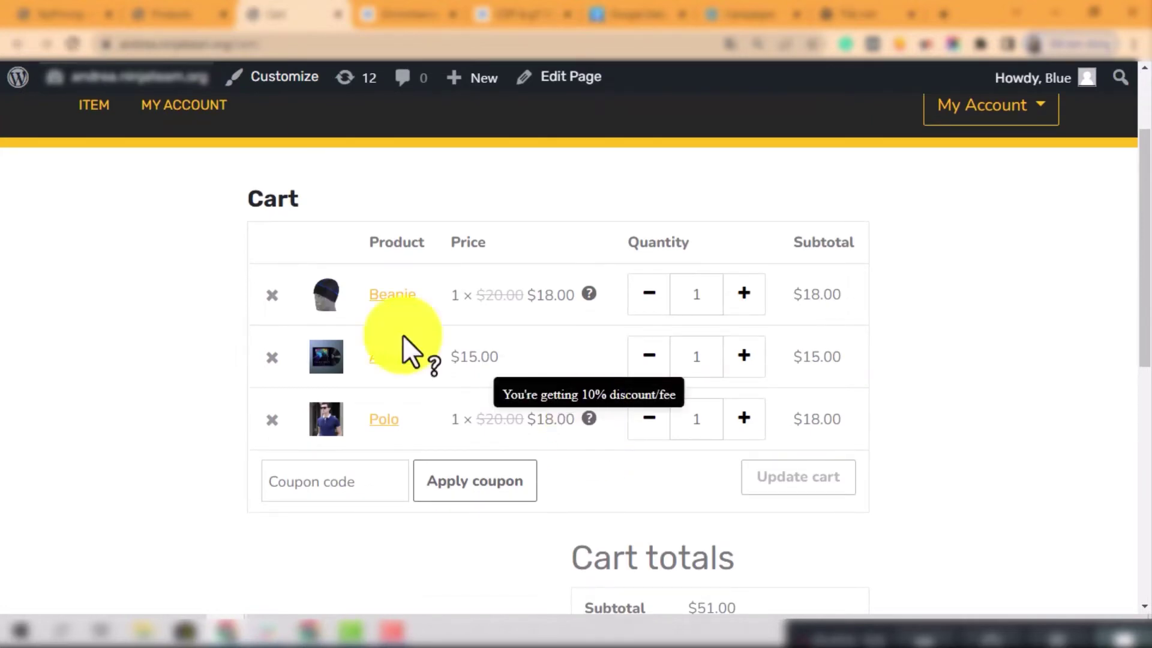
Set a Fixed Fee of 10 and check the cart.
left_click(68, 18)
double_click(673, 276)
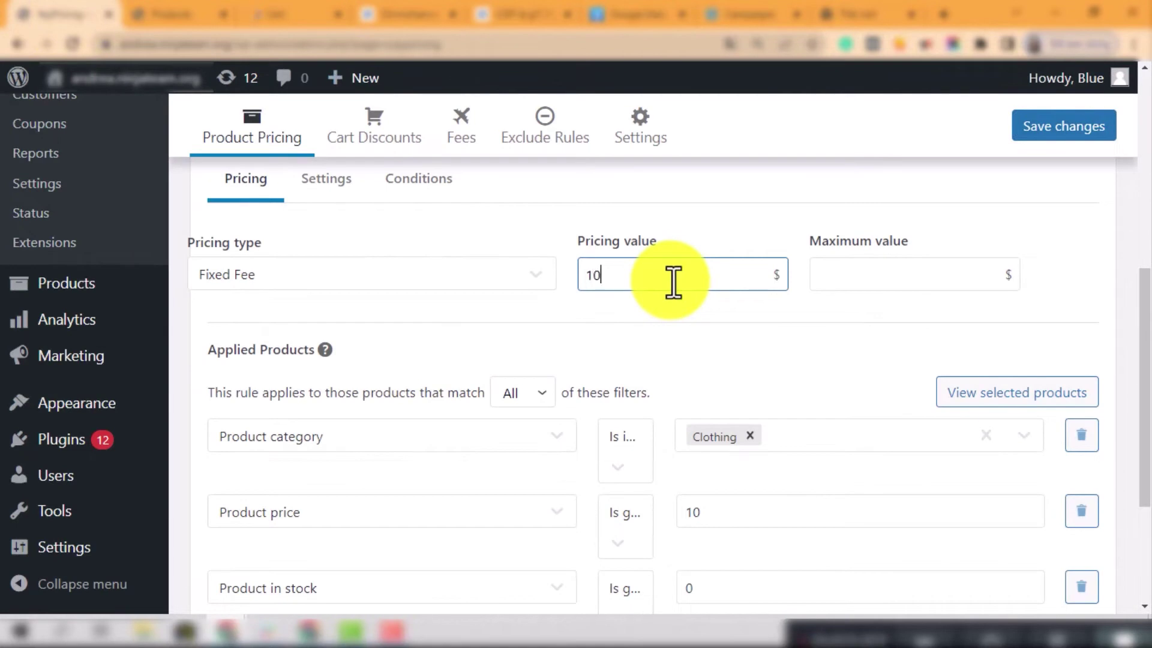
type("10")
left_click(276, 14)
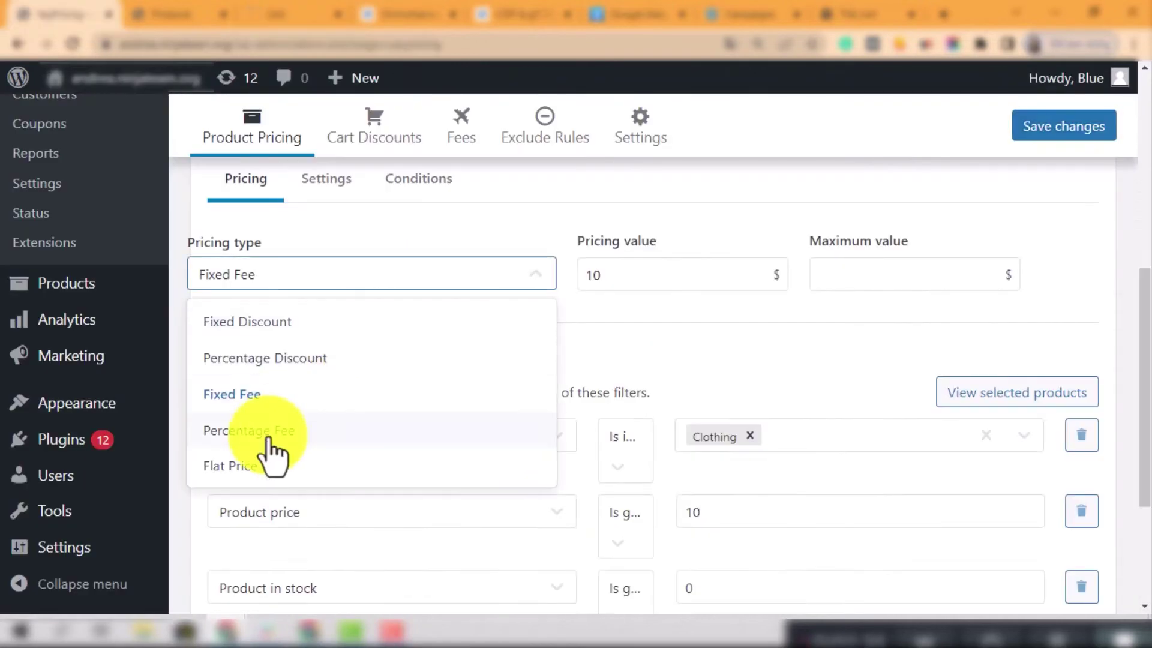
Change to a Percentage Fee of 10, save, and reload the cart.
left_click(270, 433)
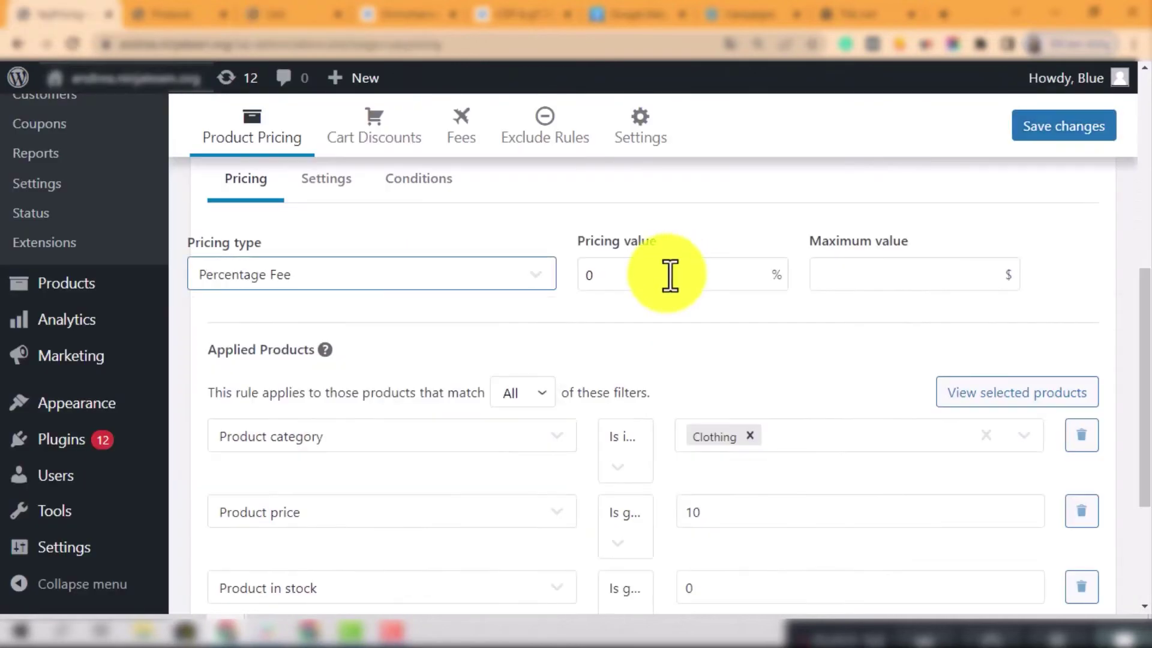
double_click(670, 275)
type("10")
left_click(1064, 126)
left_click(288, 14)
key("F5")
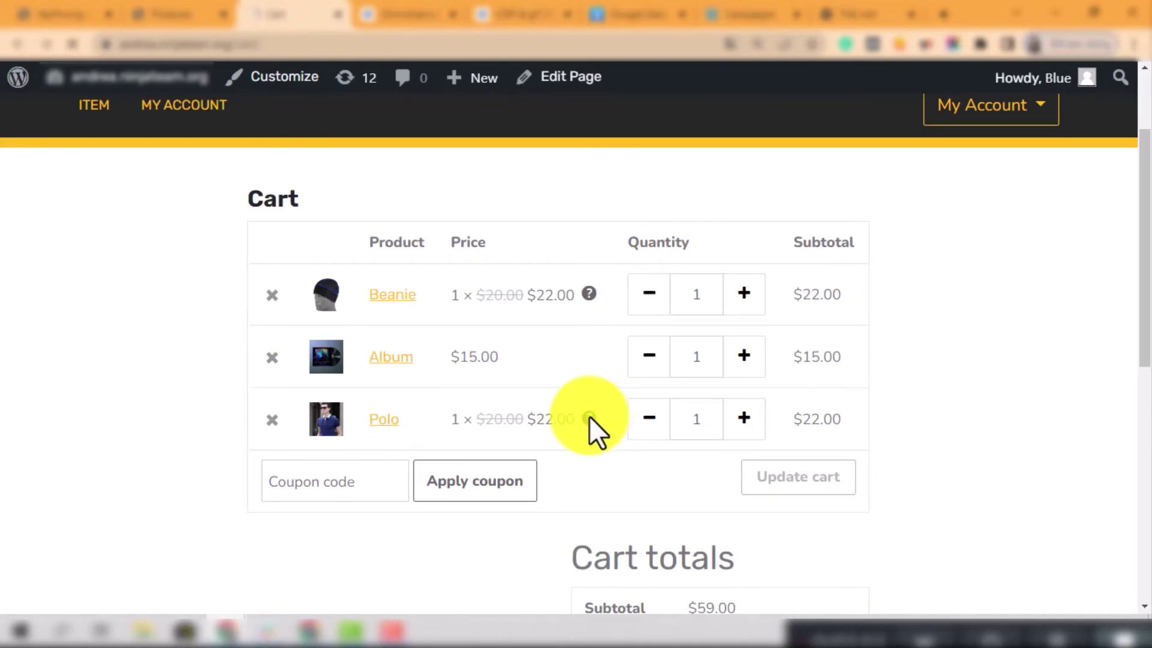
Change to a Flat Price of 10 and check Beanie and Polo at $10.00 in the cart.
key("ctrl+1")
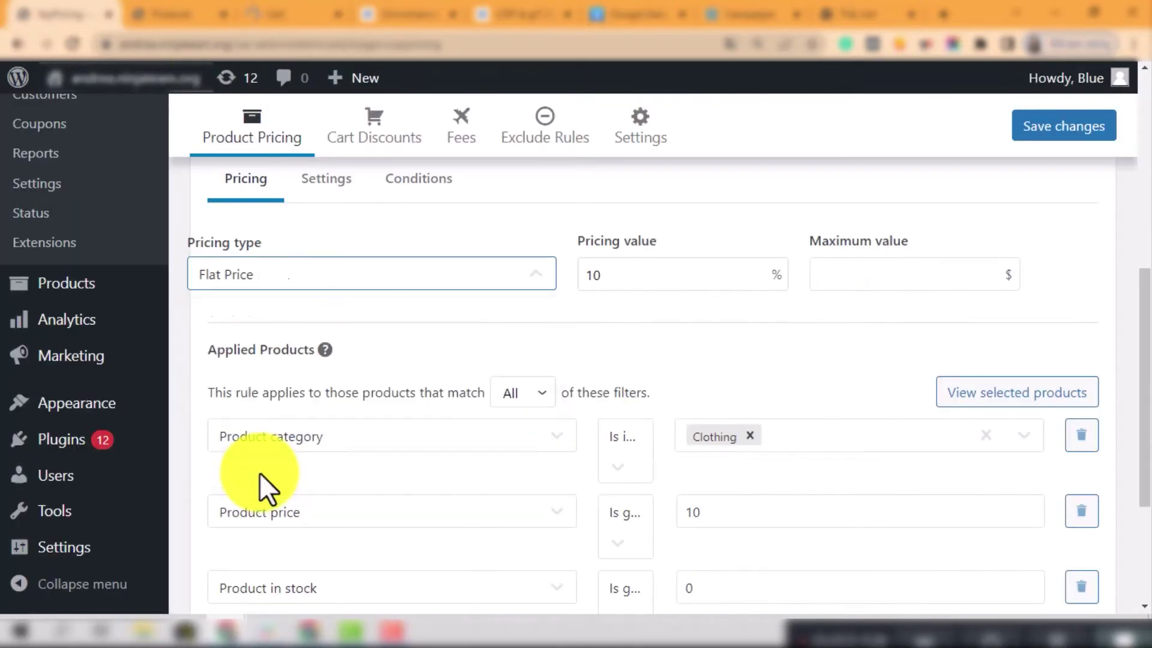
double_click(663, 274)
type("0")
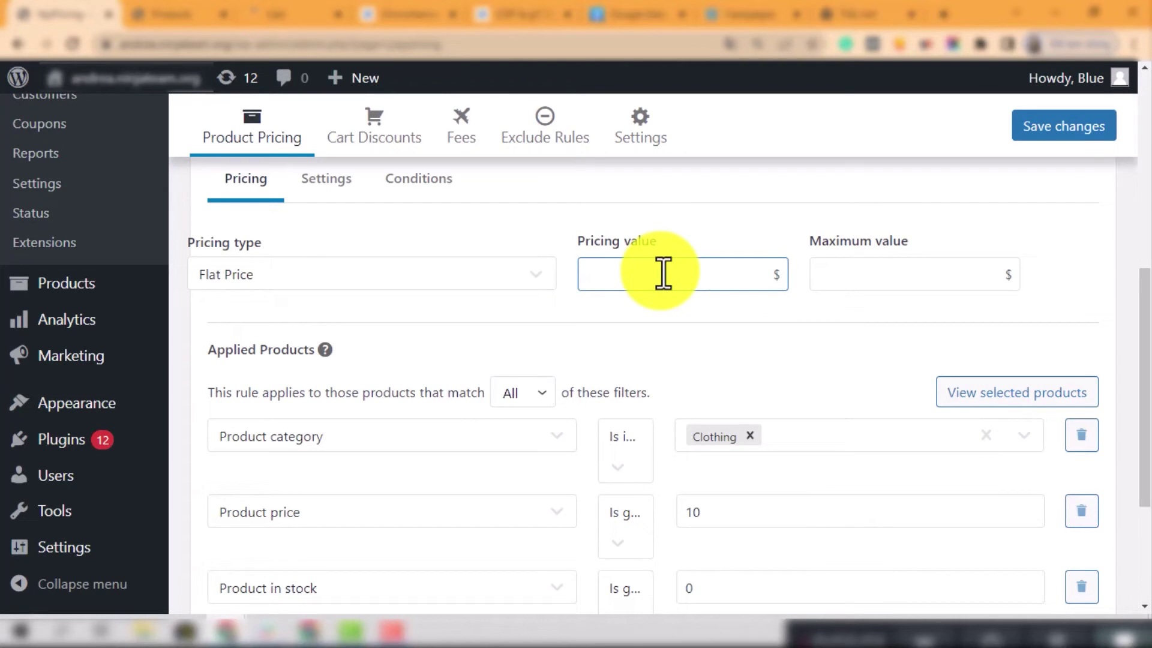
type("10")
key("ctrl+3")
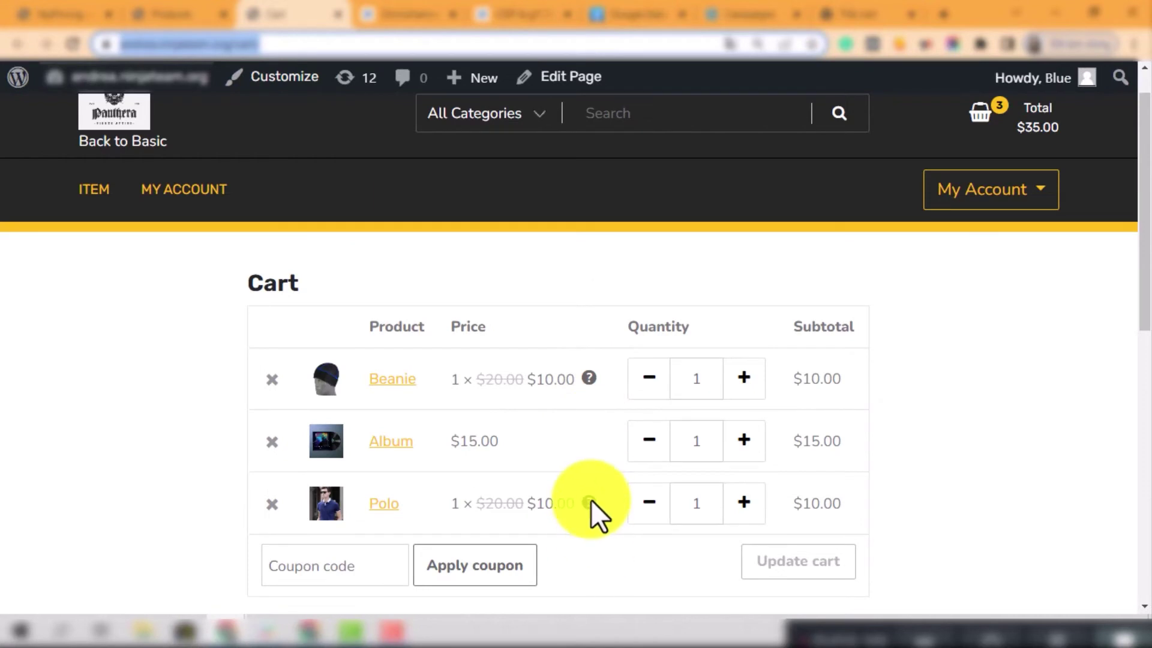
Set the rule's Maximum value to 1 and save it.
scroll(592, 502, "down", 3)
key("ctrl+1")
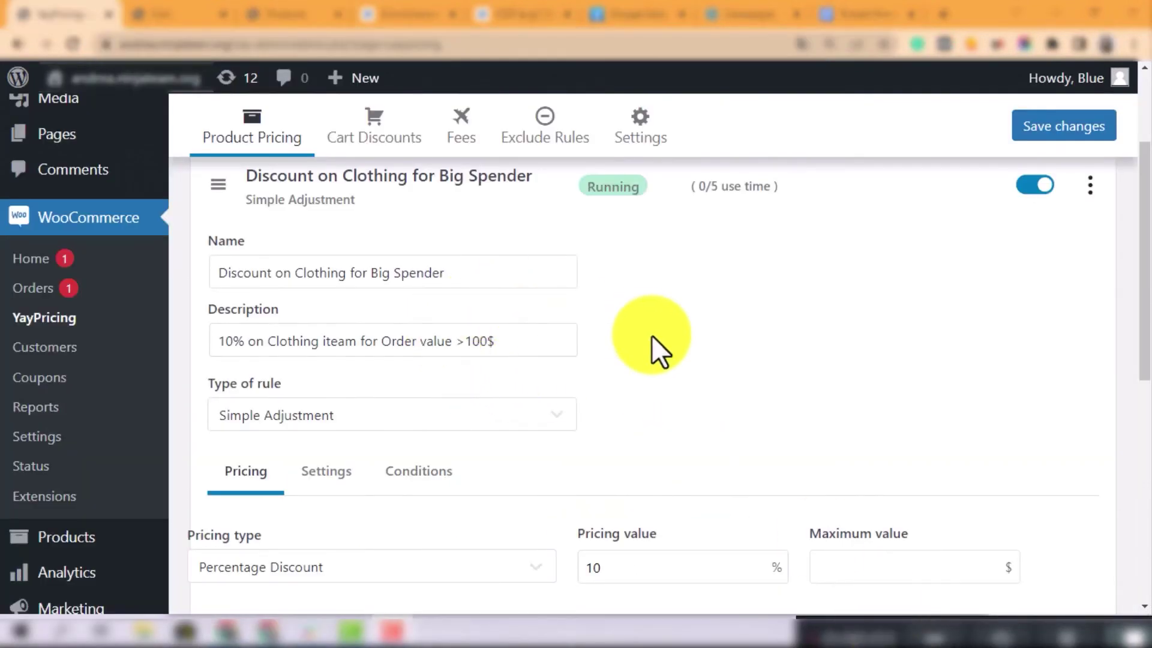
scroll(651, 337, "down", 5)
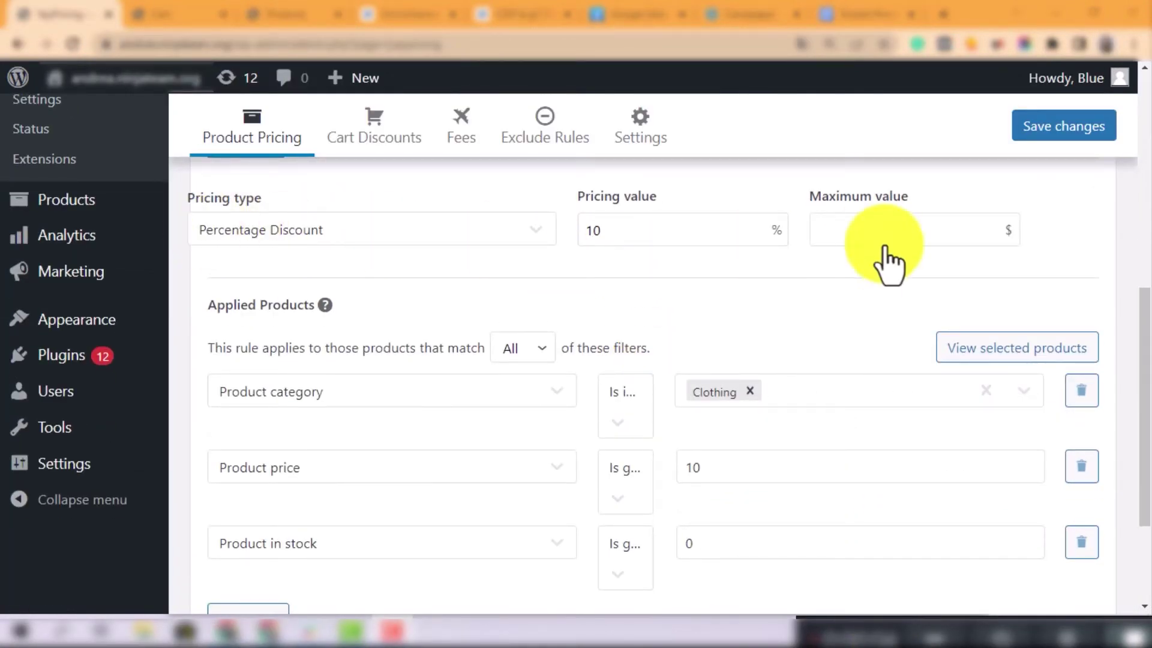
left_click(874, 235)
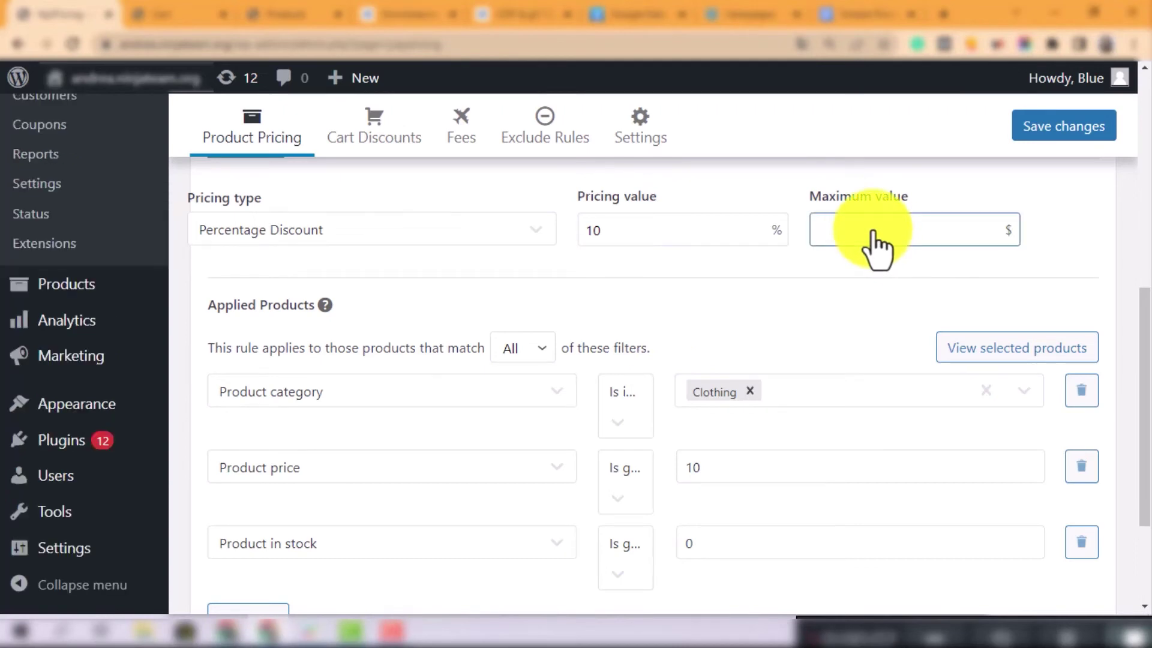
type("1")
left_click(1055, 145)
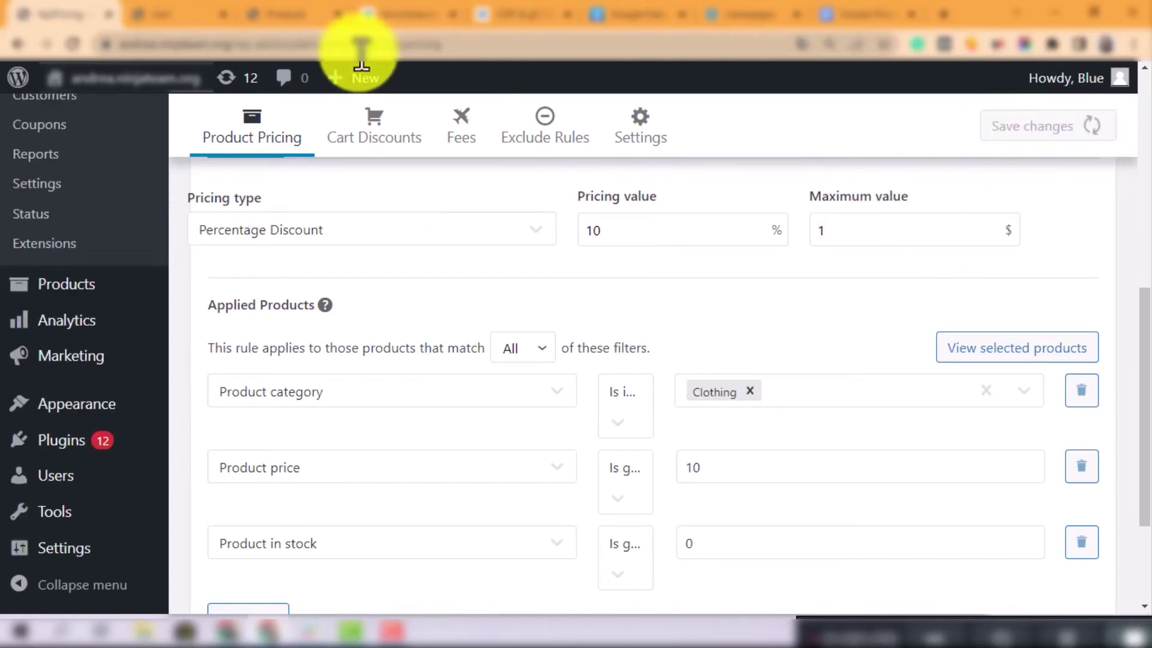
Reload the cart to confirm Beanie and Polo at $19.00, then return to the rule editor.
left_click(183, 14)
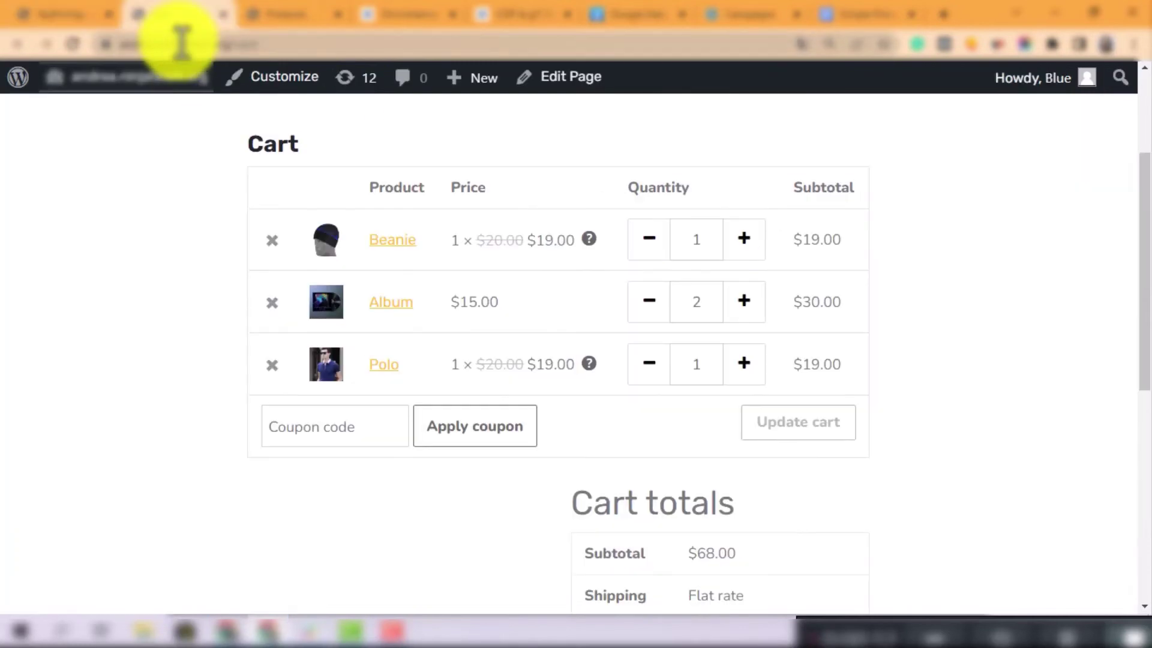
left_click(182, 43)
key("Return")
key("ctrl+Page_Up")
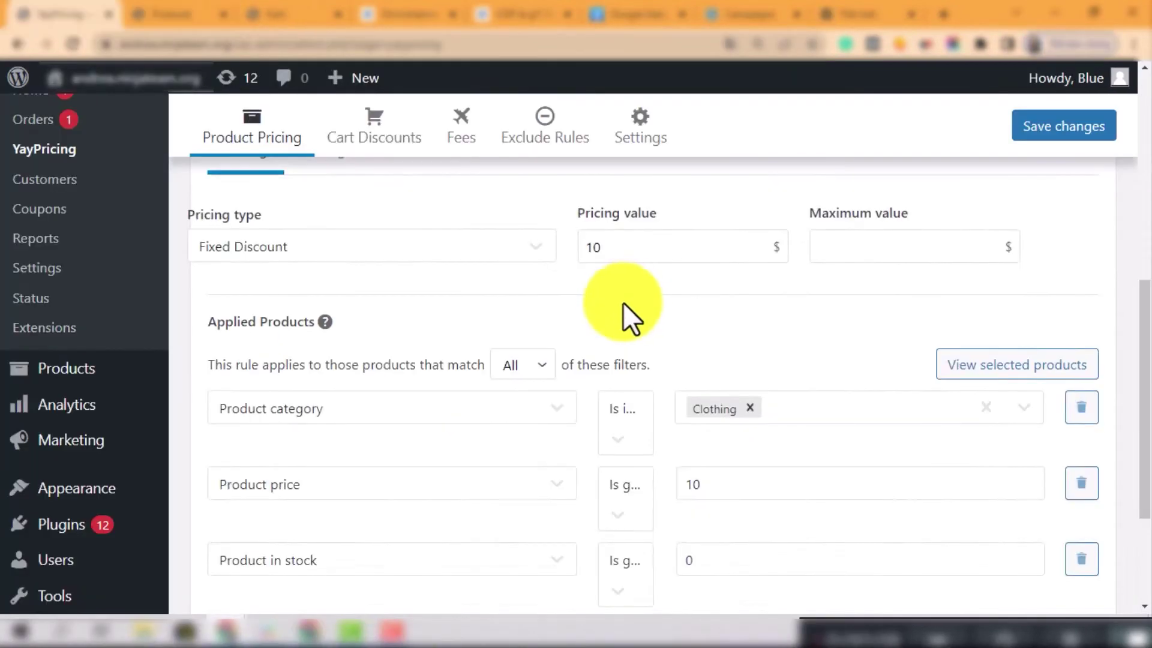
scroll(621, 303, "up", 3)
In Settings, tick Show tooltip on hover, Show offer description, Enable schedule (Oct 28–Nov 4 2022) and a 5-use limit.
left_click(320, 336)
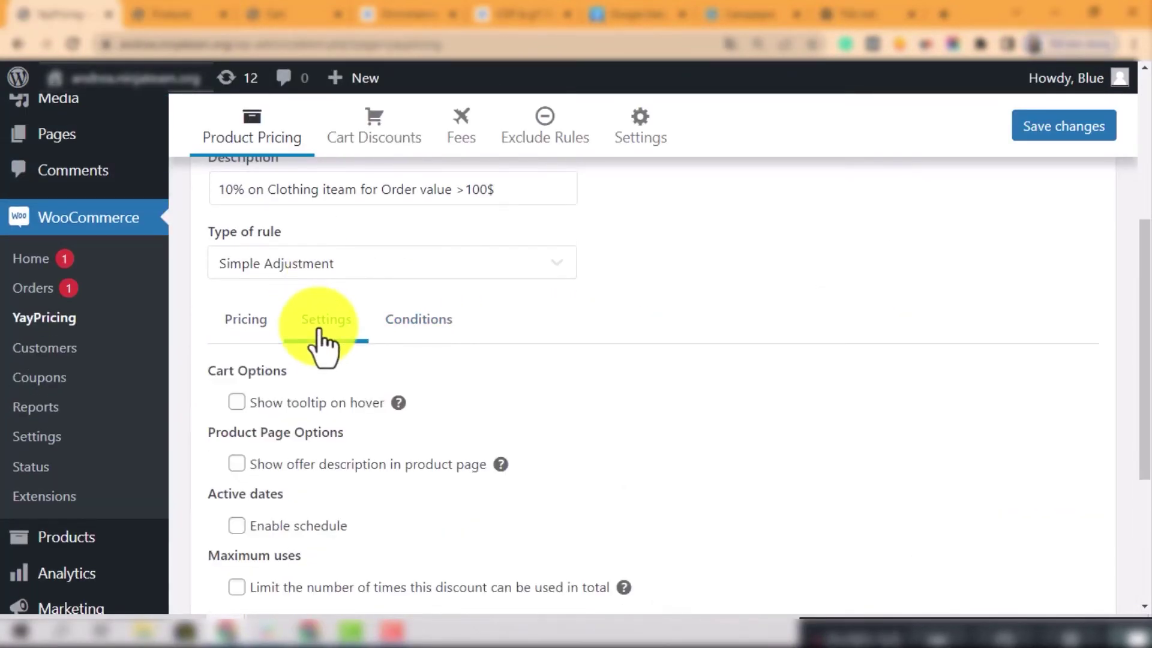
scroll(574, 369, "down", 2)
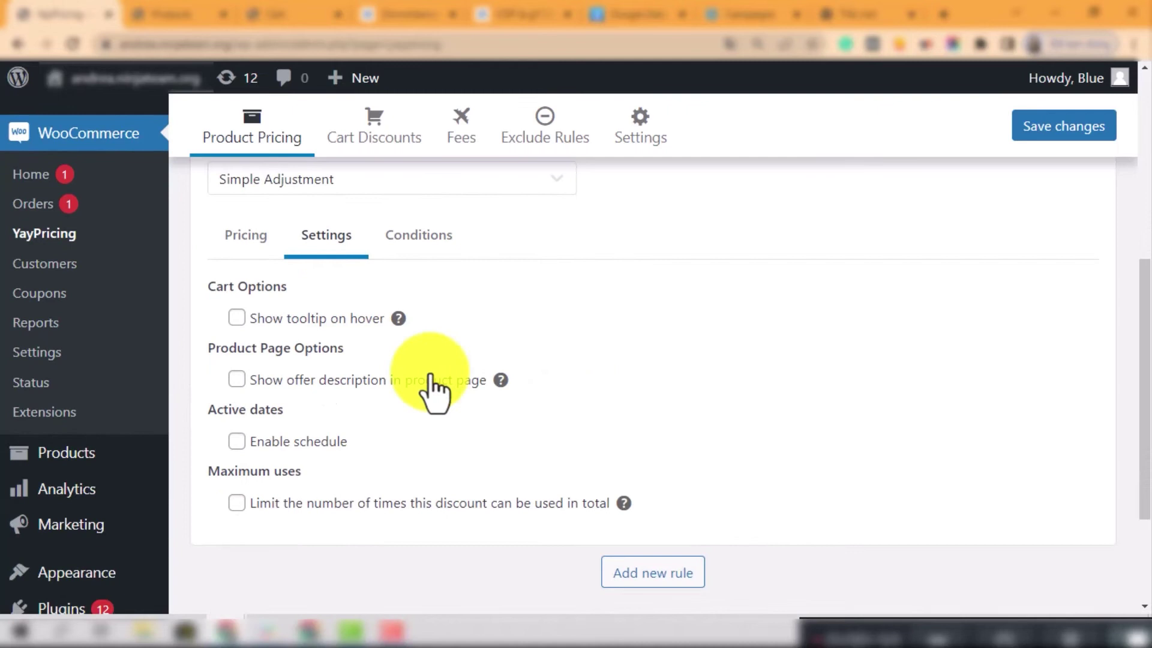
left_click(236, 319)
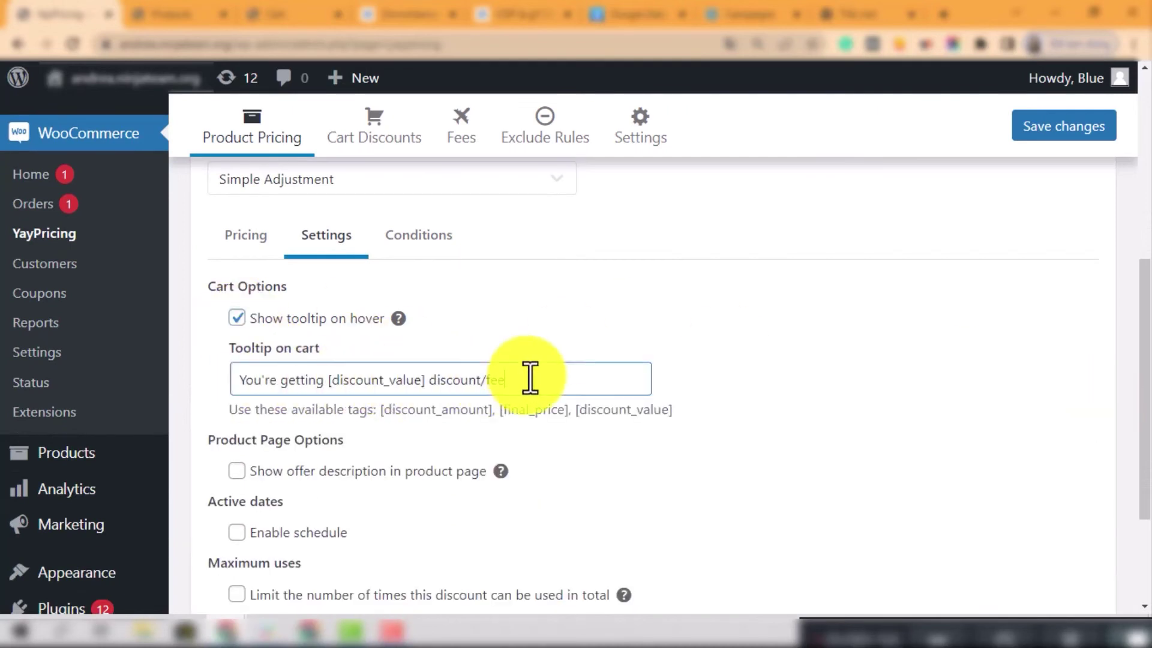
scroll(275, 437, "down", 2)
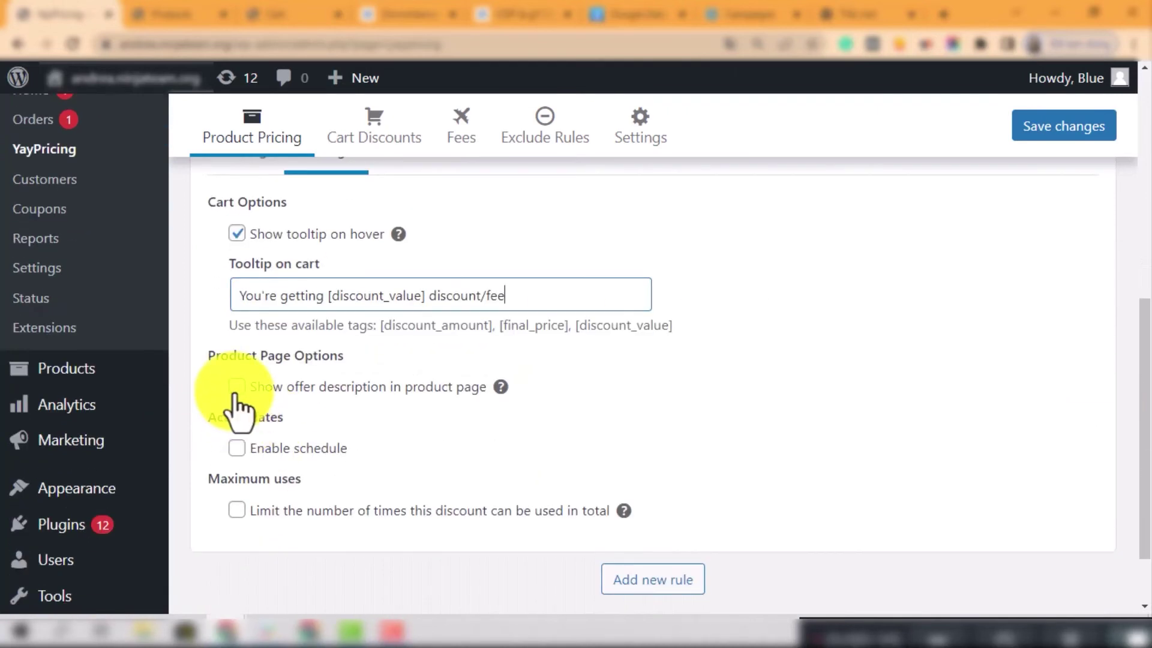
left_click(236, 387)
scroll(416, 432, "down", 6)
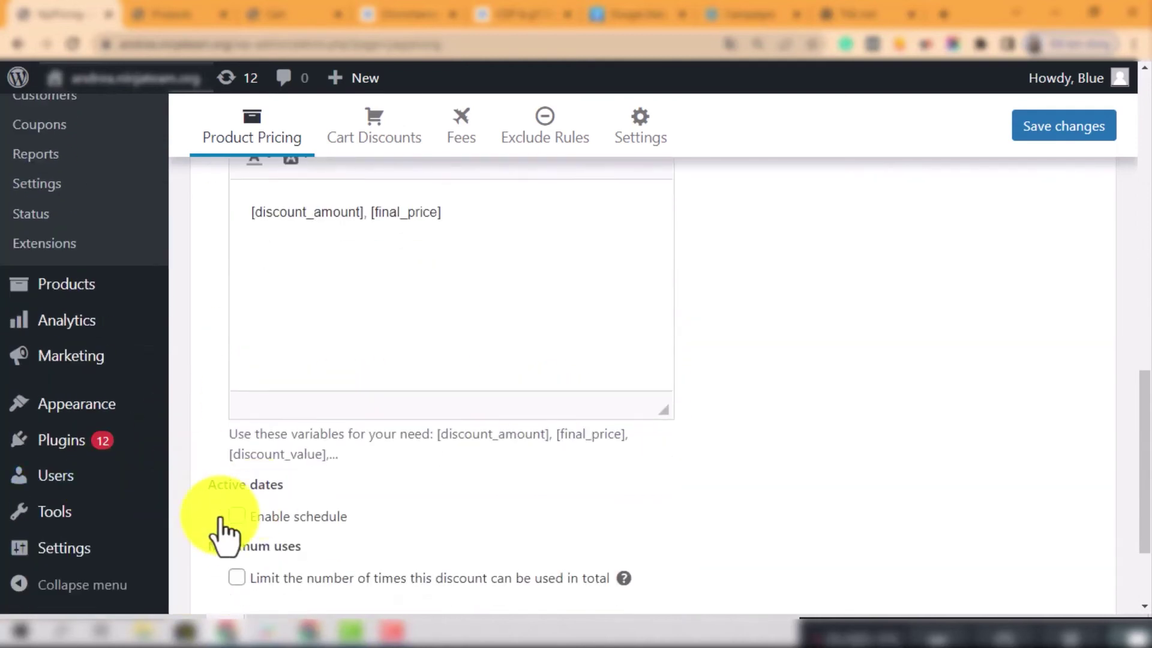
left_click(235, 515)
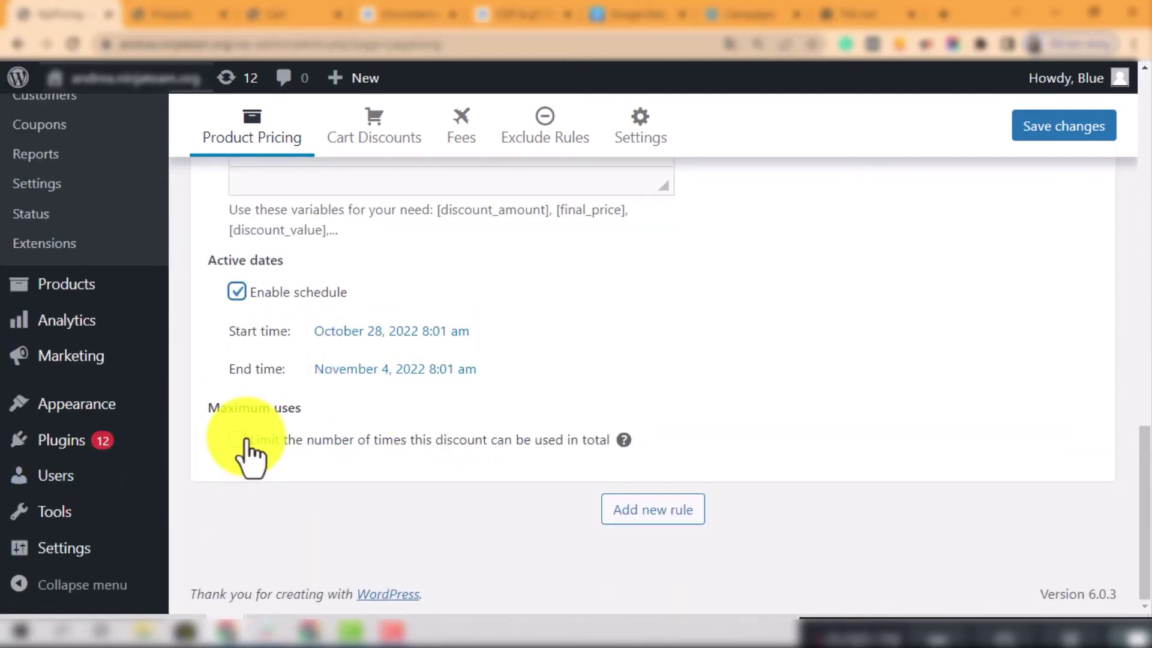
left_click(237, 440)
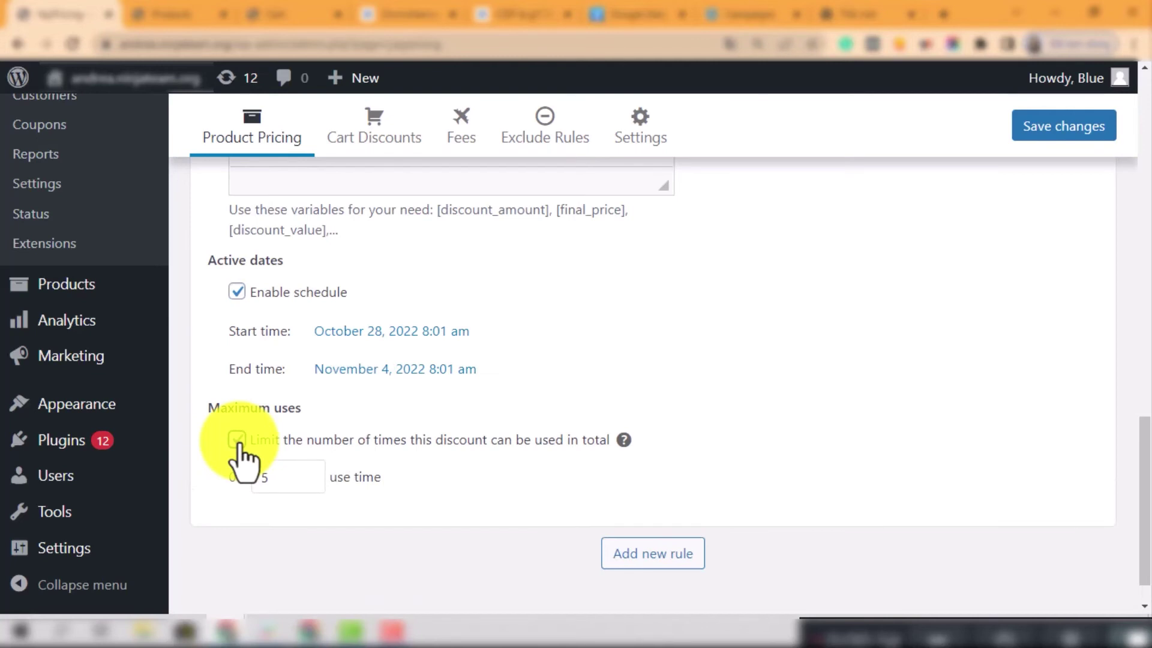
scroll(769, 381, "up", 8)
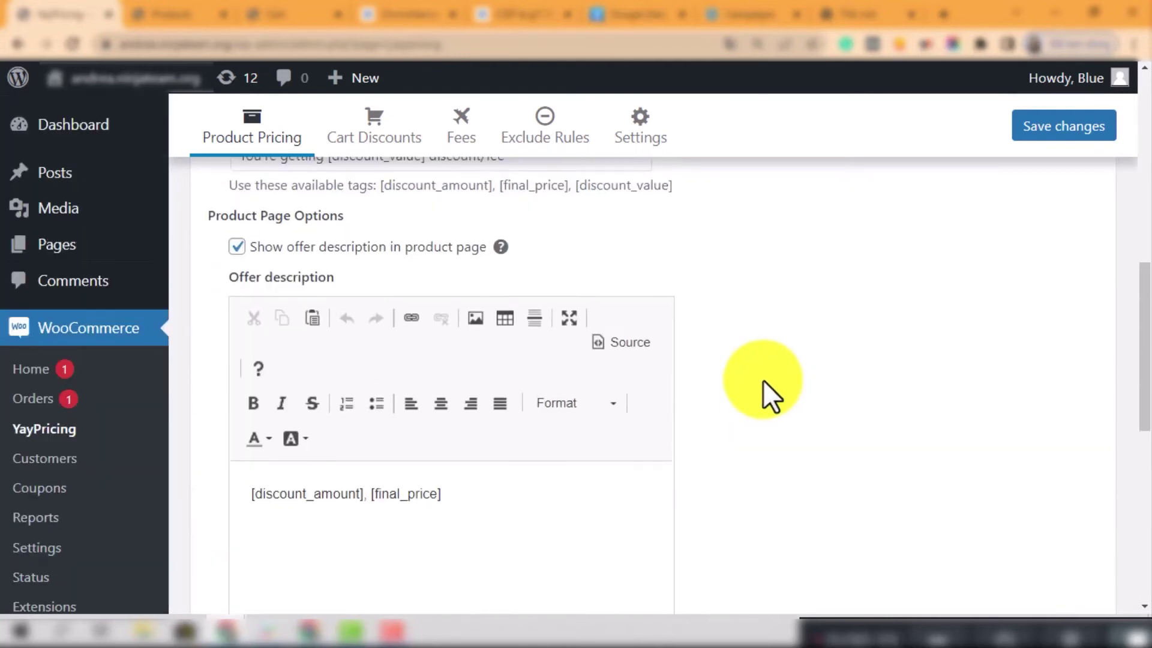
scroll(762, 380, "up", 5)
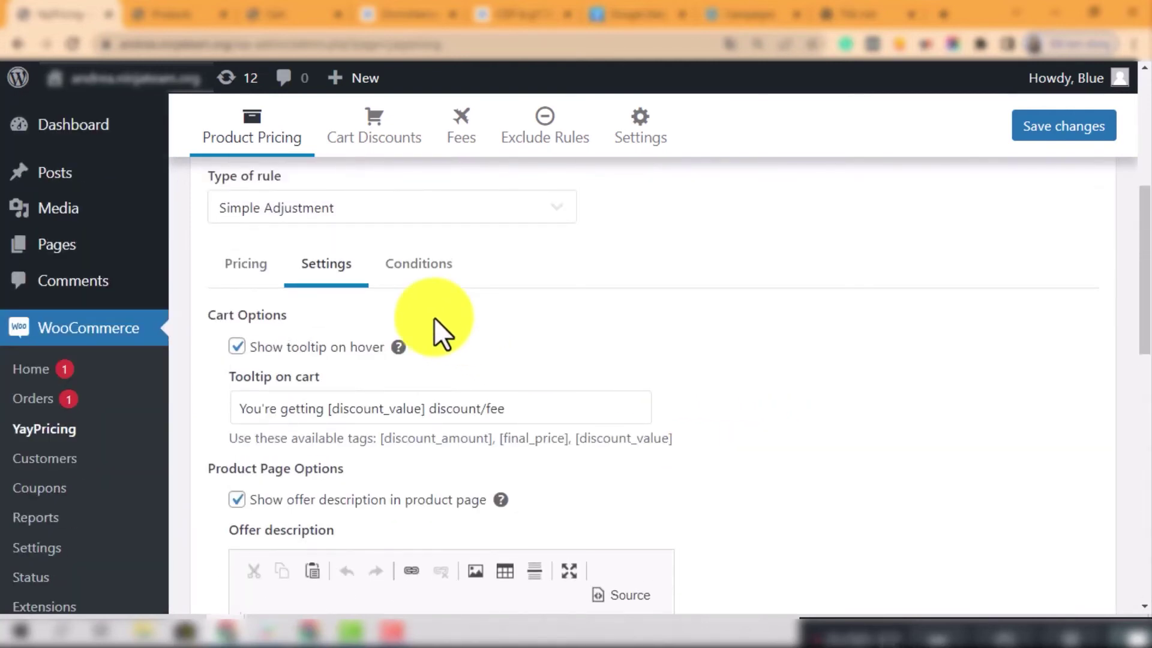
Add a 'Cart subtotal price is greater than 100' condition, save the rule, and go to the cart.
left_click(416, 270)
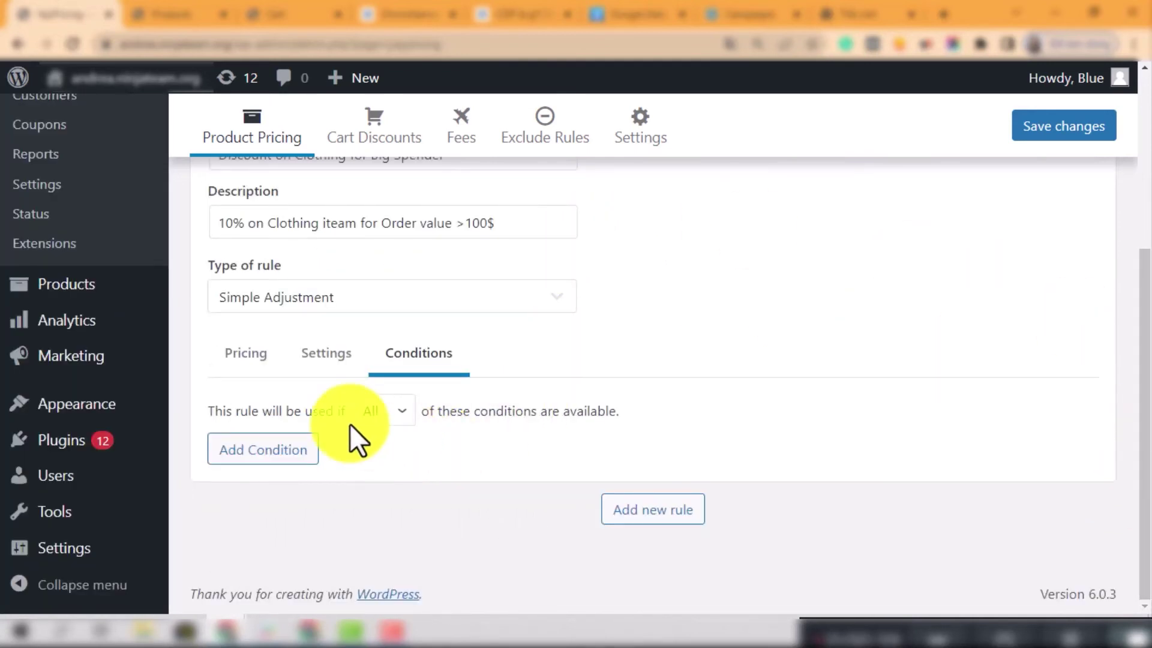
left_click(292, 474)
left_click(454, 462)
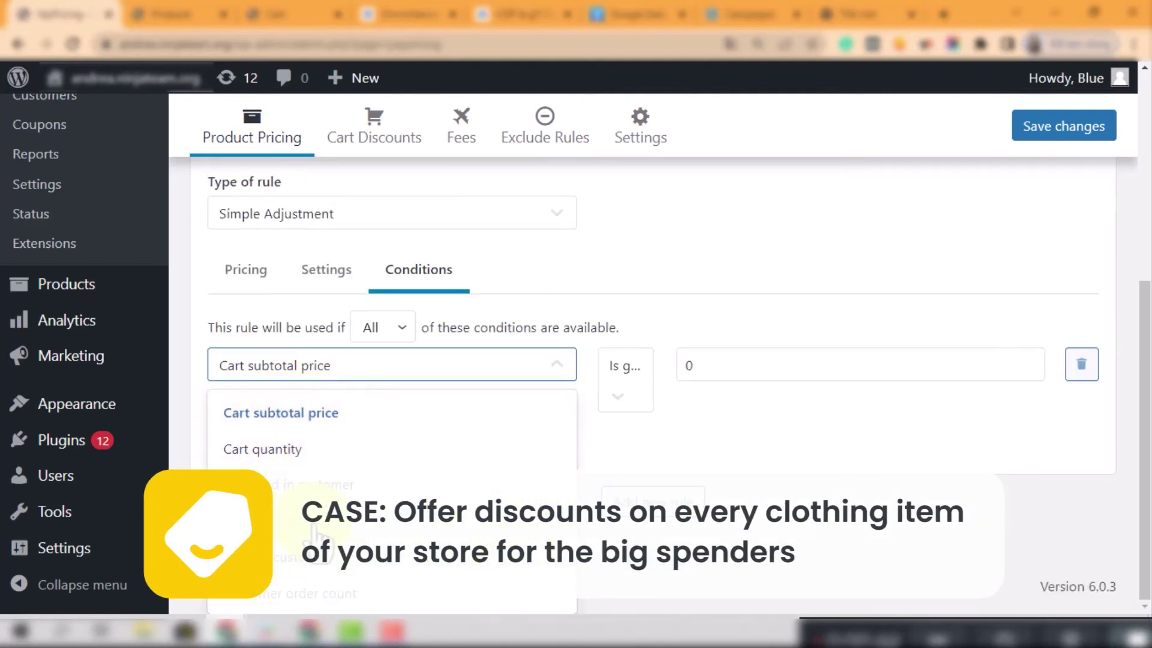
left_click(324, 413)
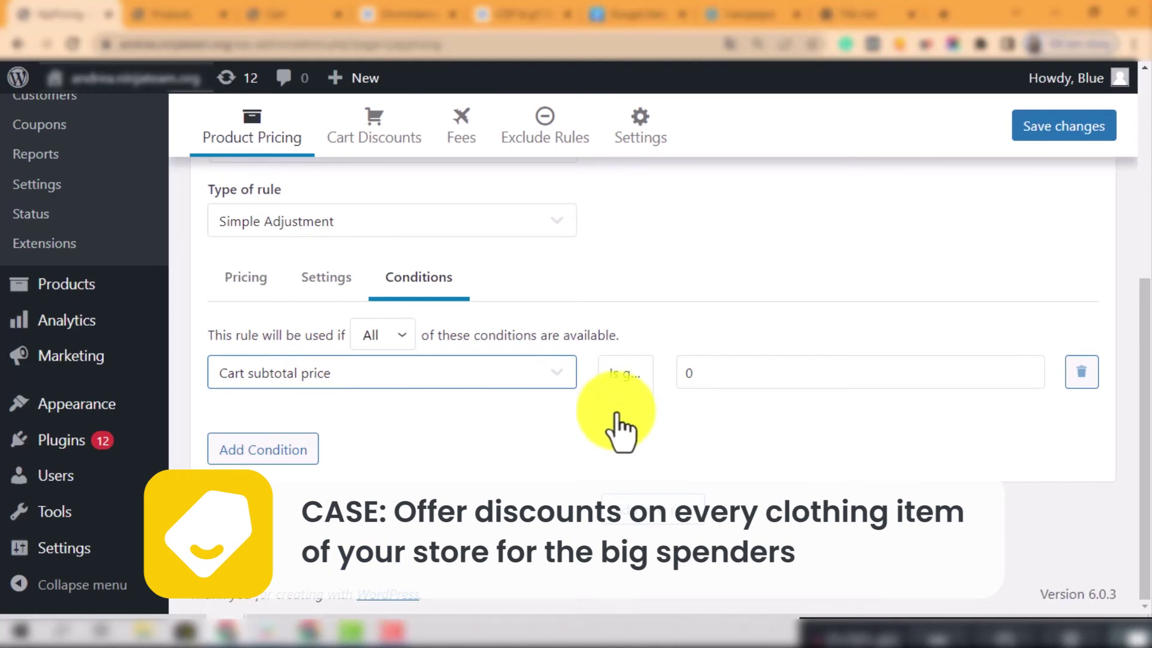
left_click(625, 411)
left_click(630, 458)
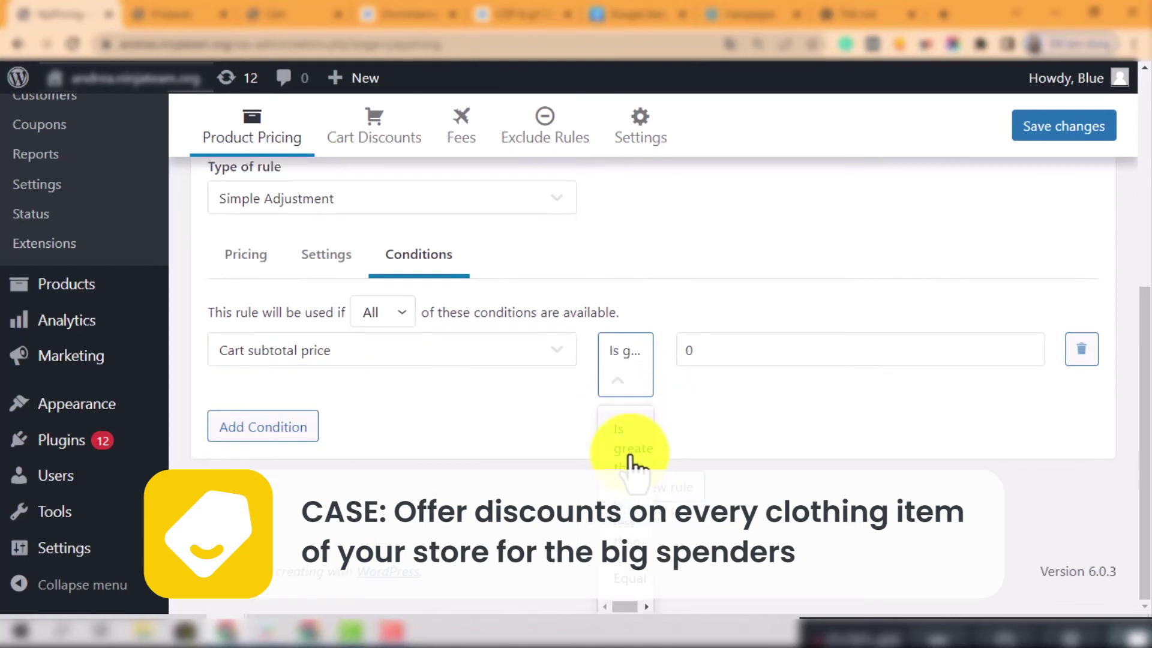
left_click(728, 362)
type("100")
left_click(1064, 126)
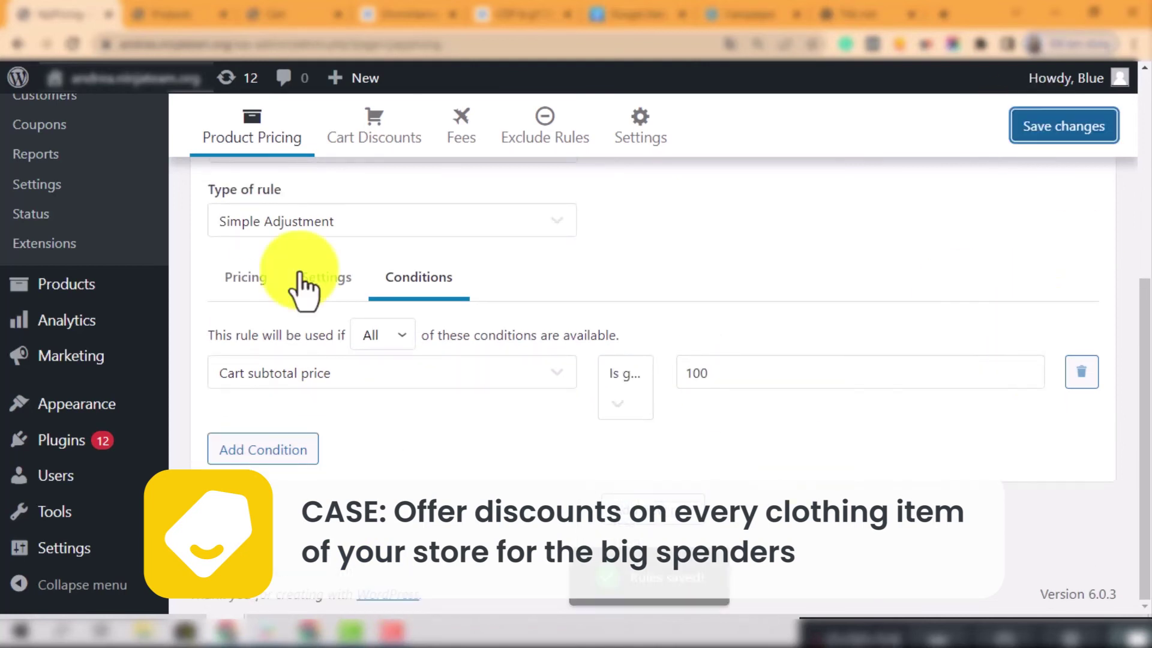
left_click(282, 15)
Add a Cap and a second Album from the Shop, then review the discounted cart totals.
key("F5")
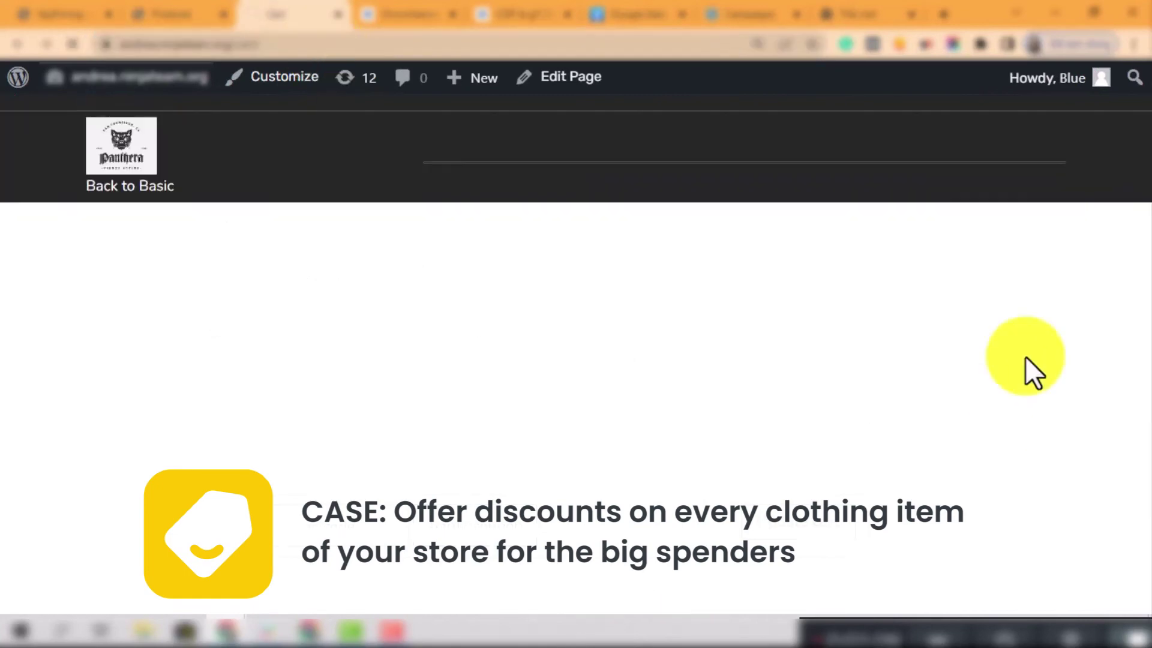
scroll(1132, 342, "down", 5)
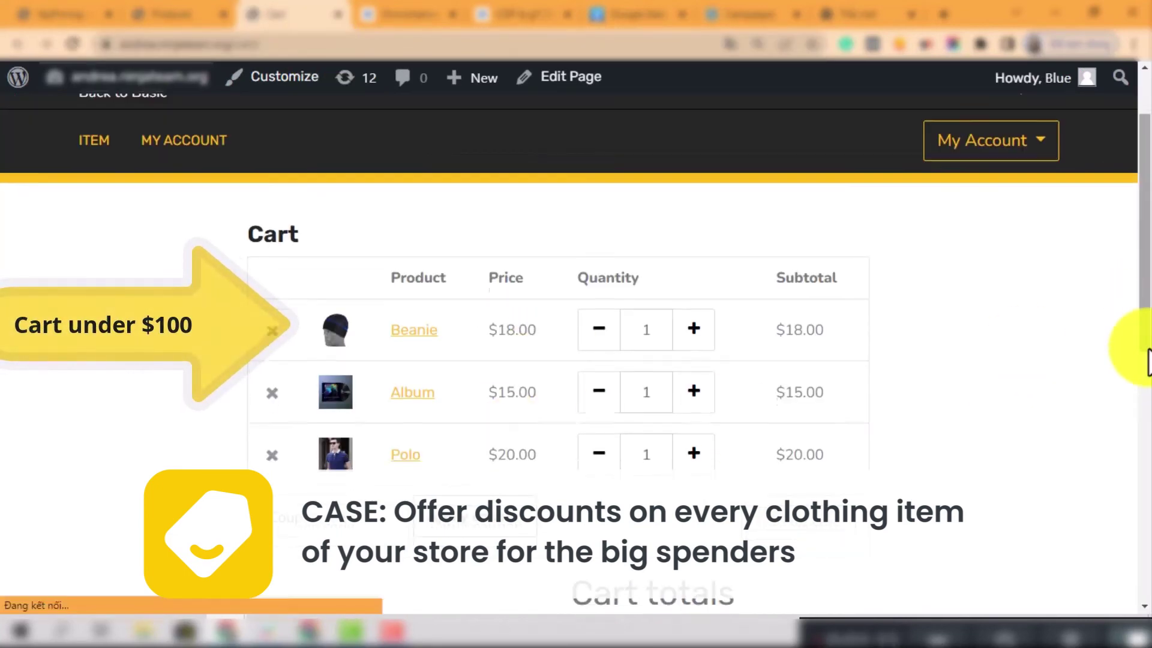
scroll(730, 290, "down", 3)
scroll(1124, 244, "up", 8)
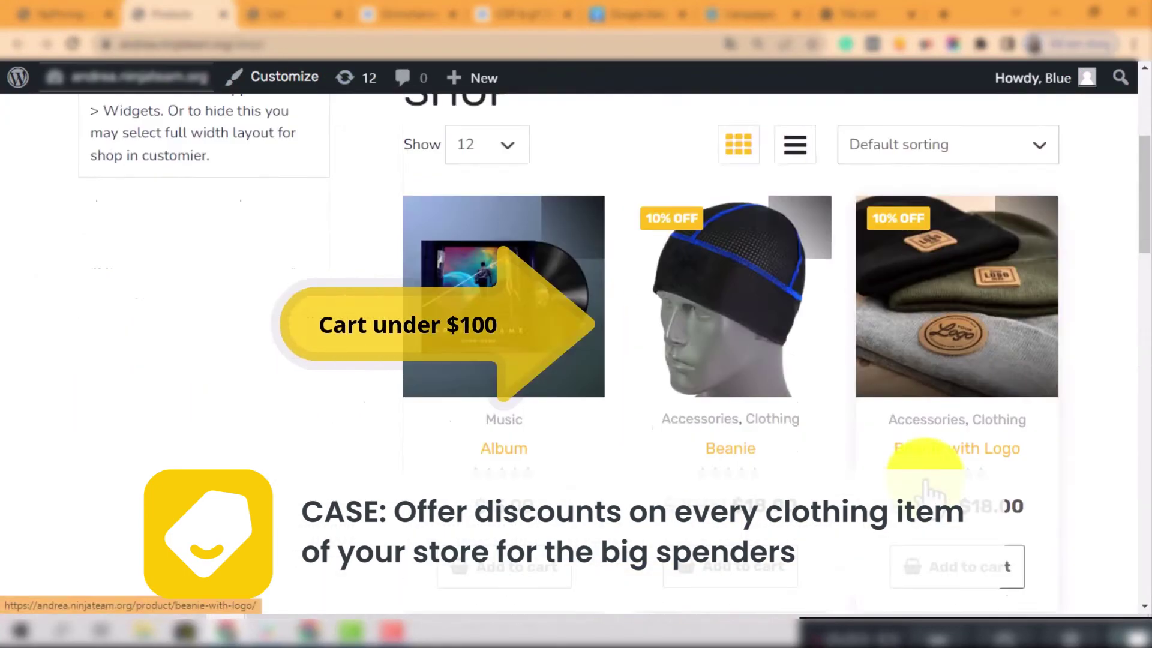
scroll(821, 483, "down", 5)
left_click(753, 451)
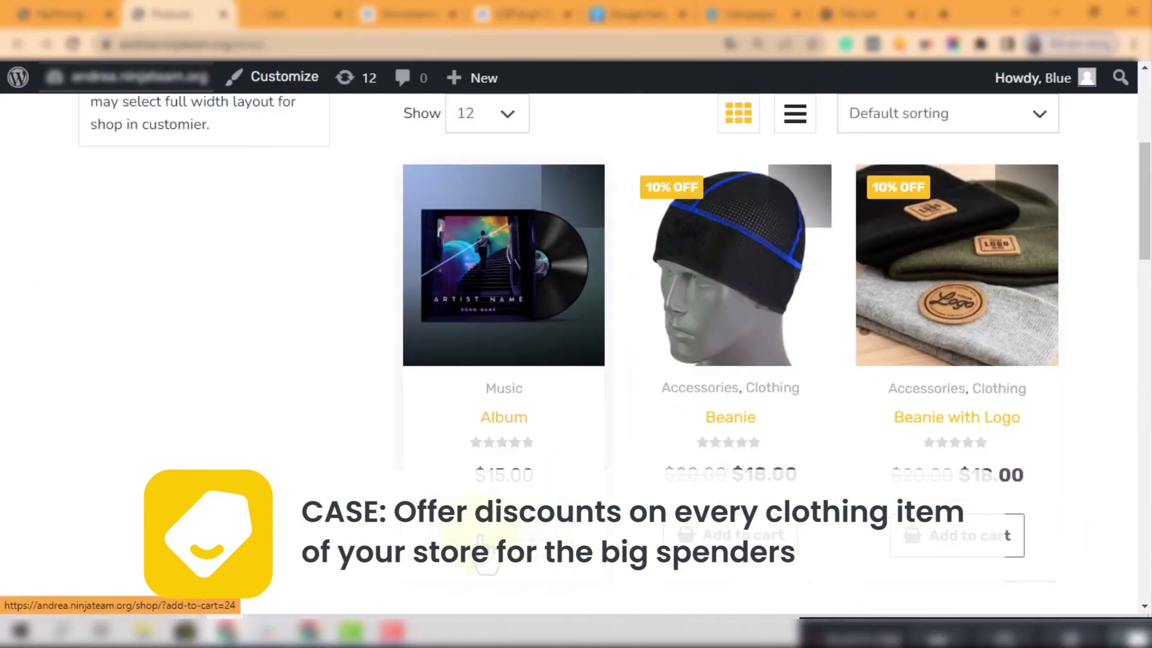
left_click(486, 543)
left_click(277, 13)
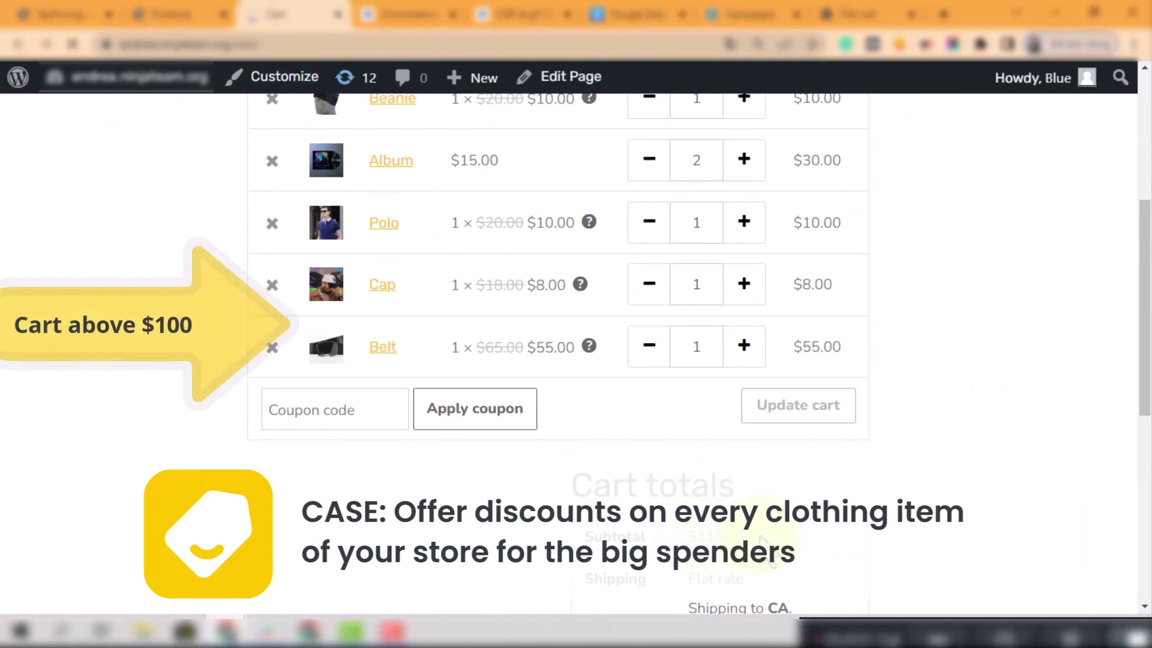
scroll(763, 542, "up", 3)
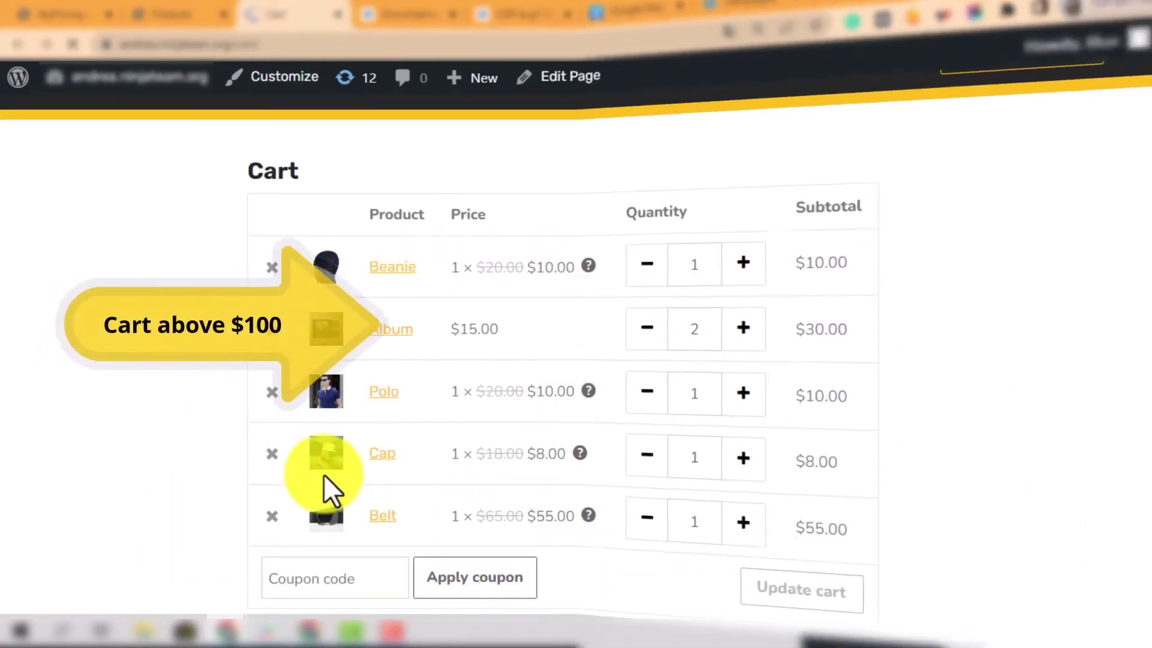